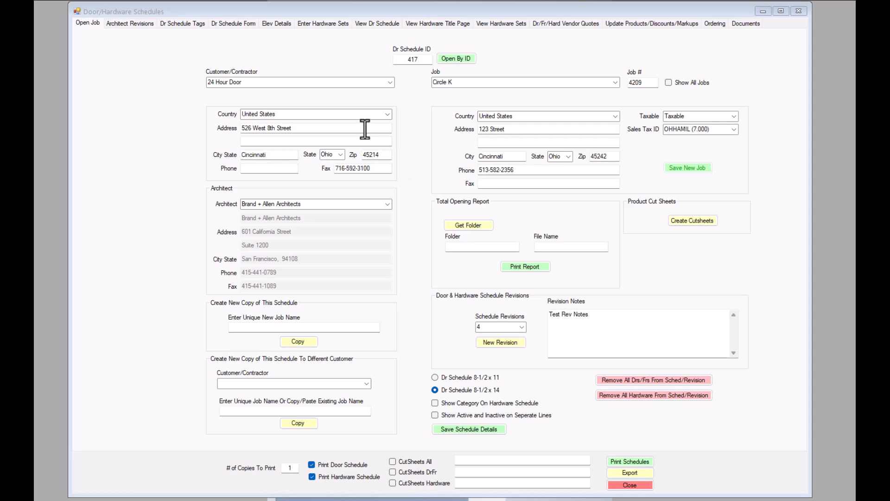
- Go to the Dr Schedule Form, then its Enter Hardware Sets page listing the job's hardware products
left_click(239, 23)
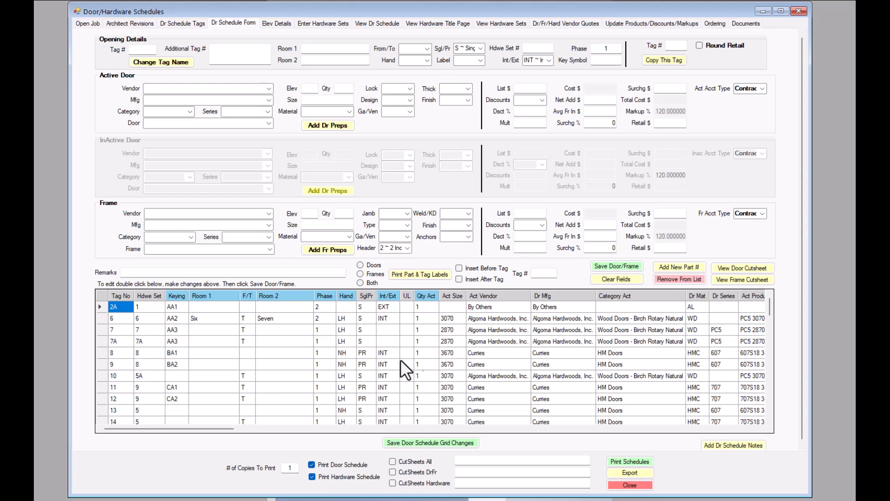
left_click(325, 23)
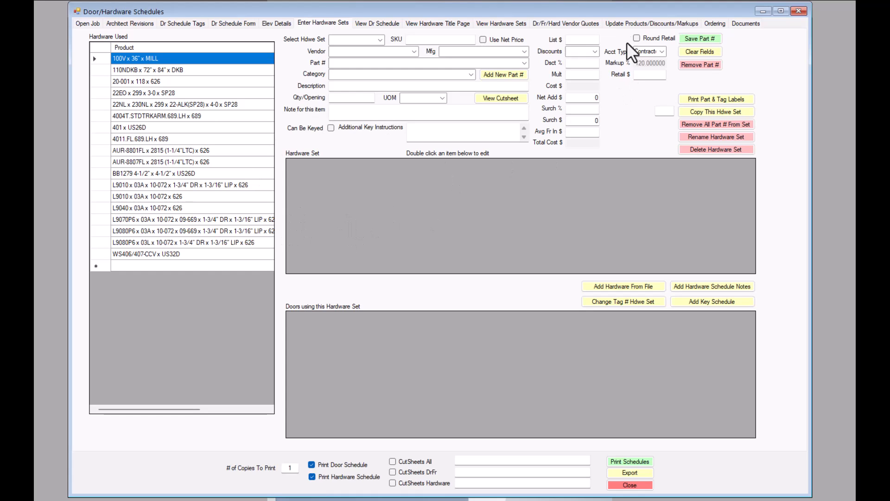
- Pick Hardware Schedule on Update Products/Discounts/Markups, then switch to the Ordering tab
left_click(653, 23)
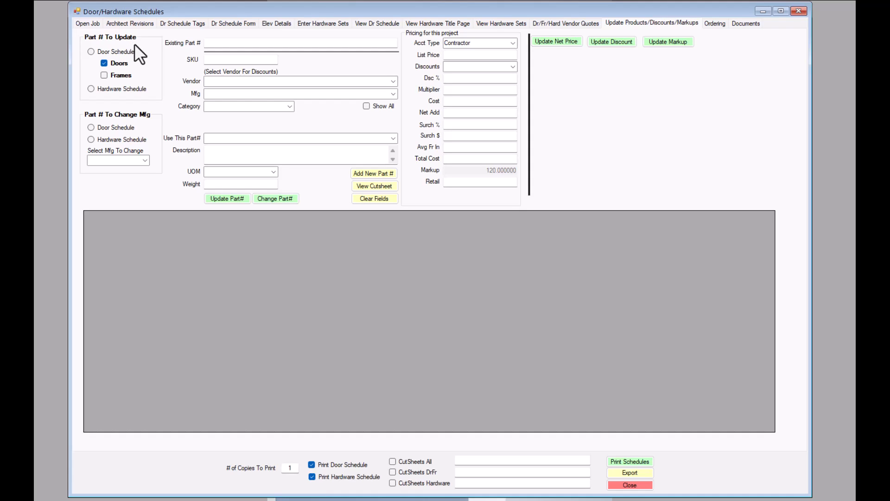
left_click(91, 52)
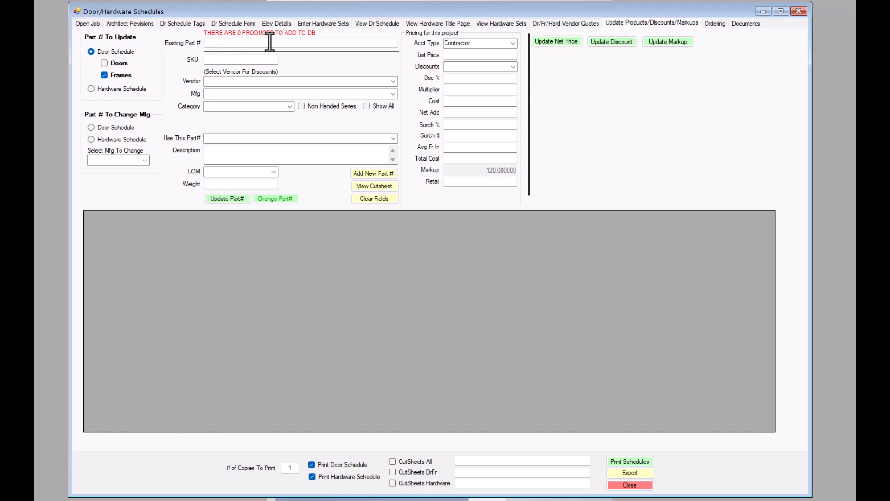
left_click(91, 89)
left_click(715, 23)
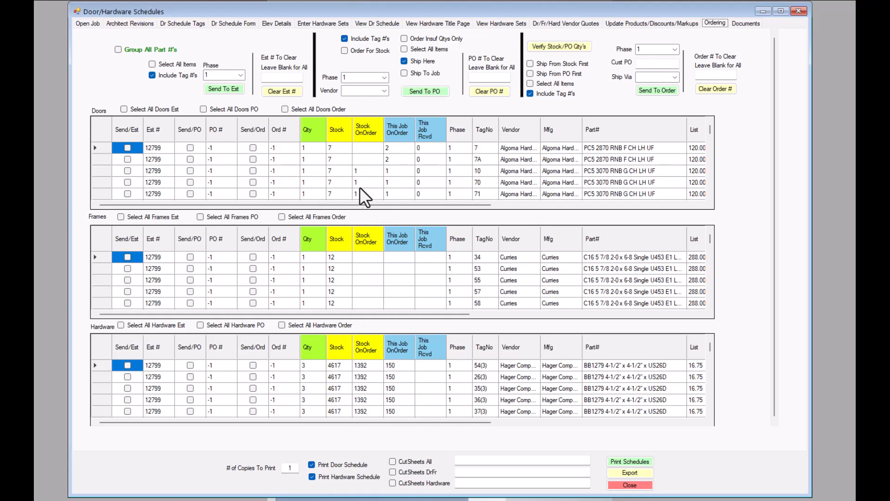
- Set the ordering vendor to Curries and tick Select All Items for the PO
left_click(405, 48)
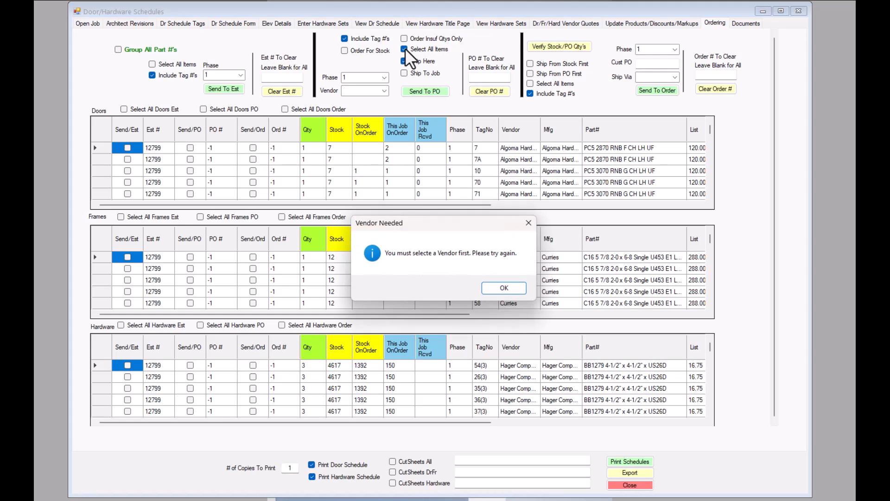
left_click(499, 289)
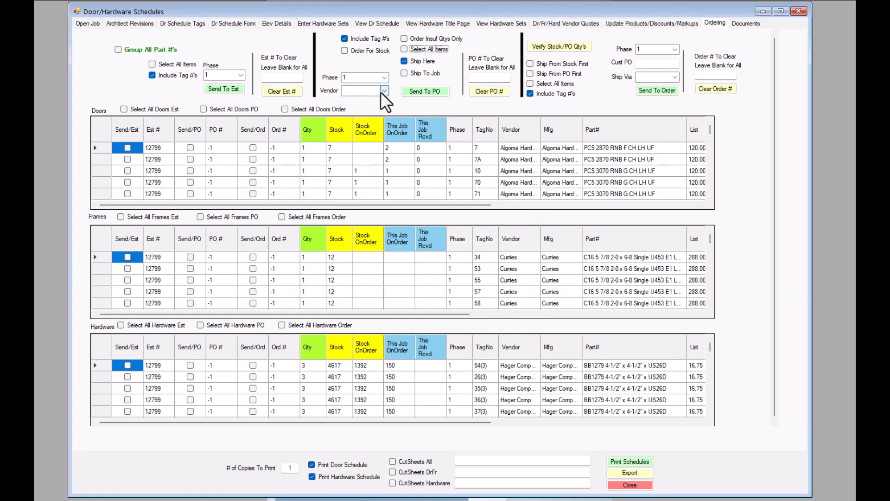
left_click(384, 91)
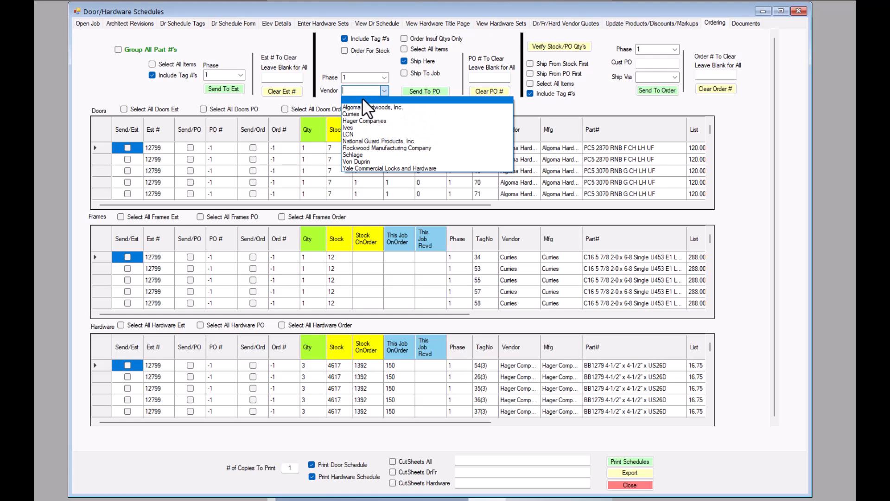
left_click(352, 114)
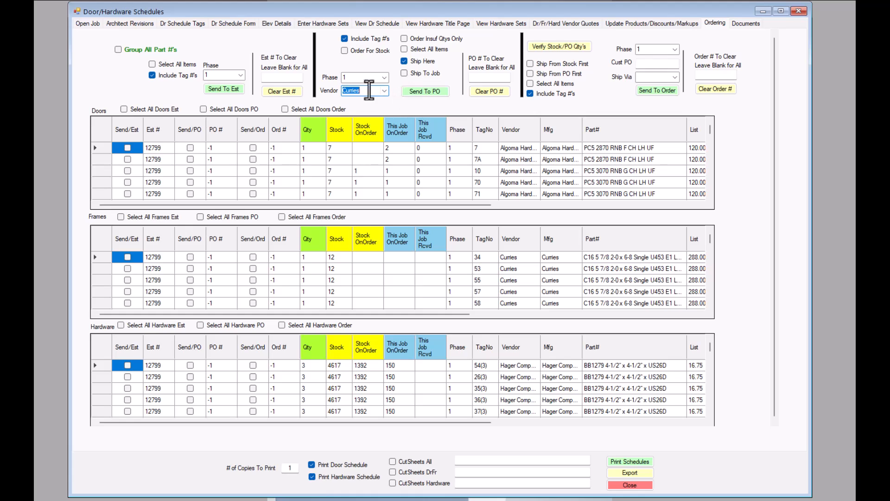
left_click(404, 50)
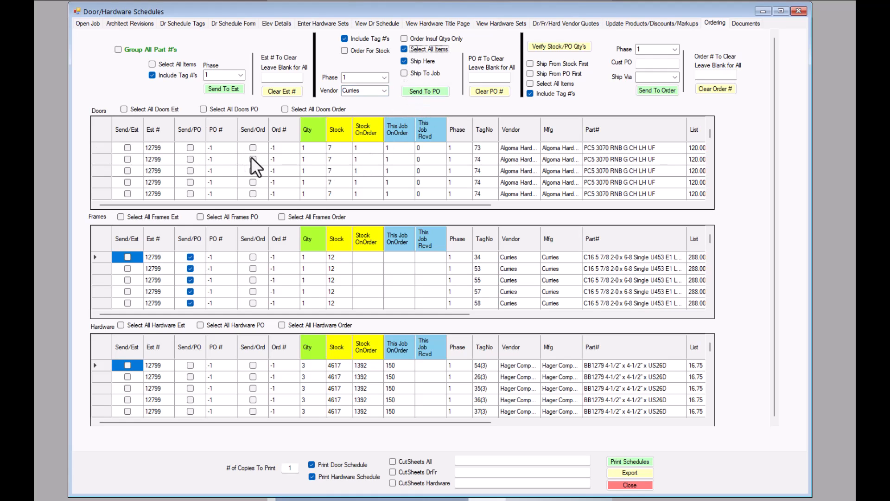
scroll(204, 165, "down", 5)
scroll(212, 170, "down", 5)
scroll(214, 172, "down", 5)
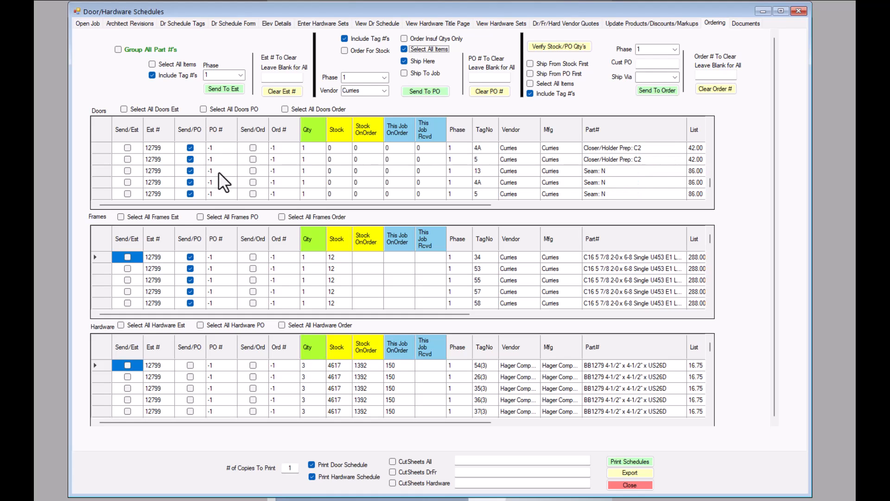
scroll(218, 171, "down", 3)
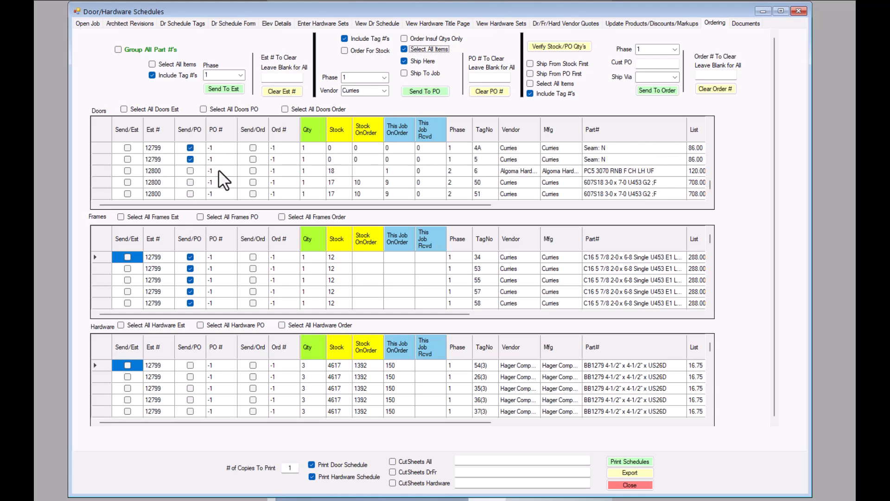
scroll(219, 170, "down", 3)
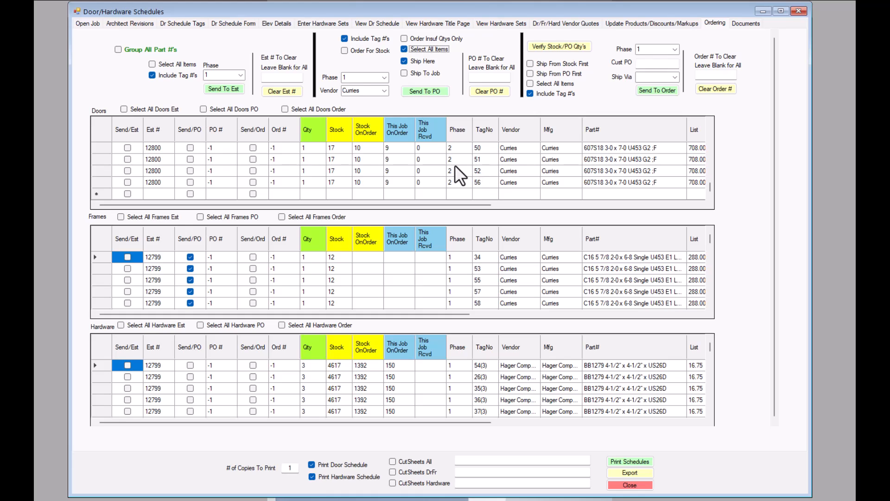
type("1")
left_click(87, 21)
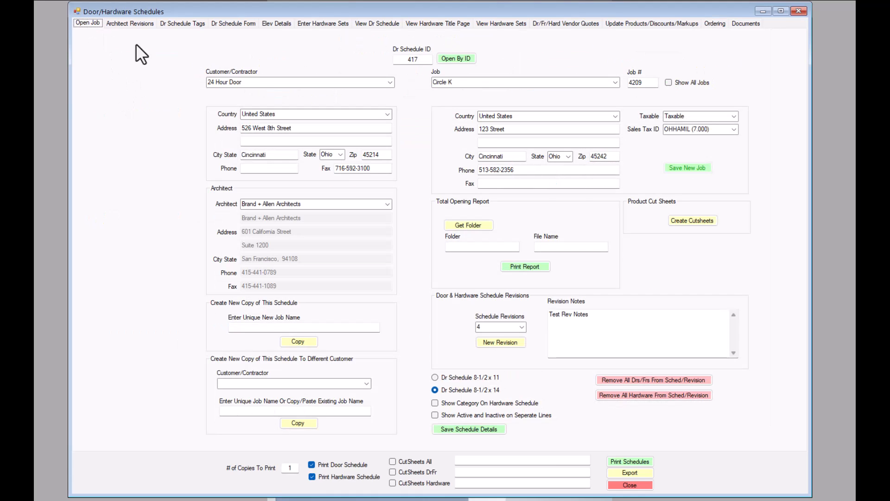
left_click(713, 23)
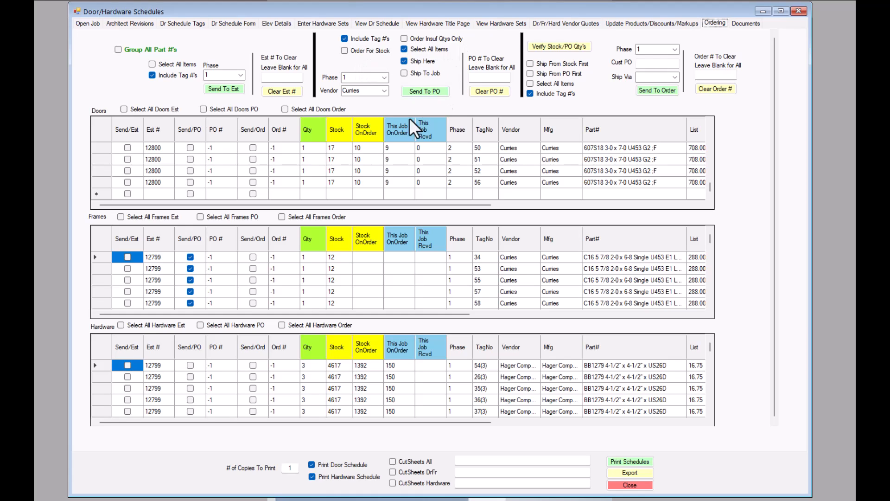
scroll(504, 182, "up", 5)
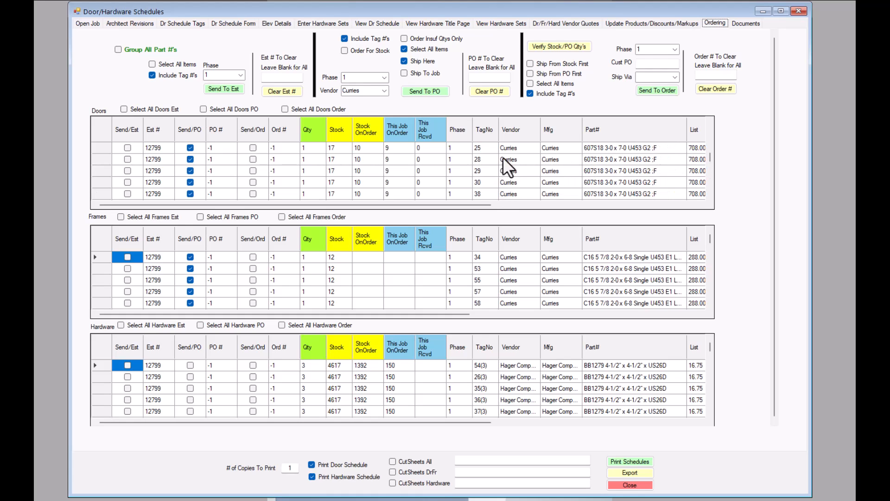
scroll(471, 168, "up", 3)
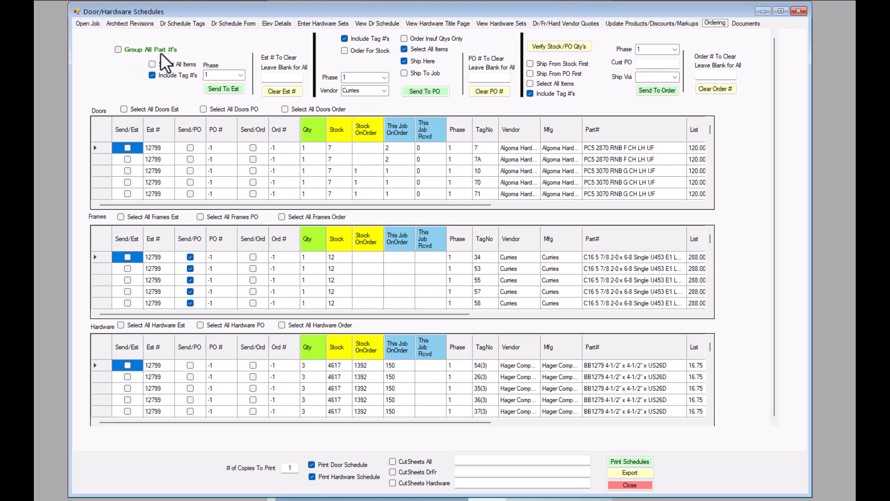
- Turn on Order Insuf Qtys Only and Group All Part #'s, dismissing the grouping error
left_click(405, 39)
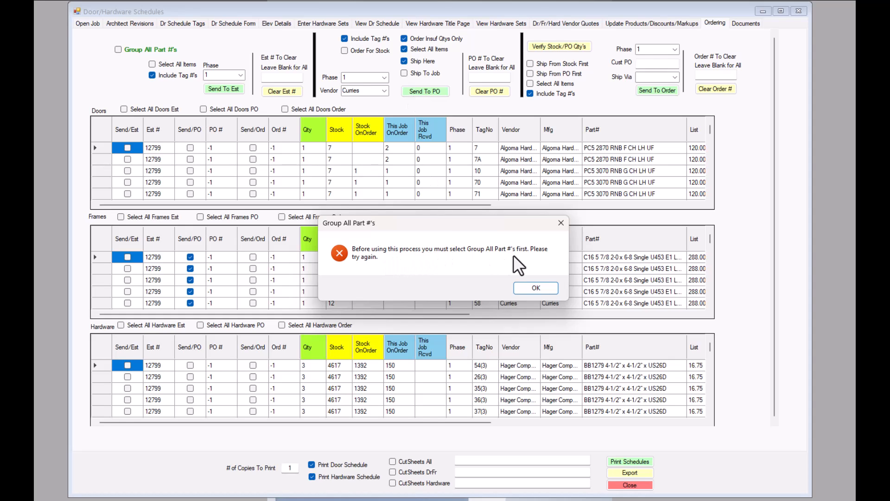
left_click(537, 288)
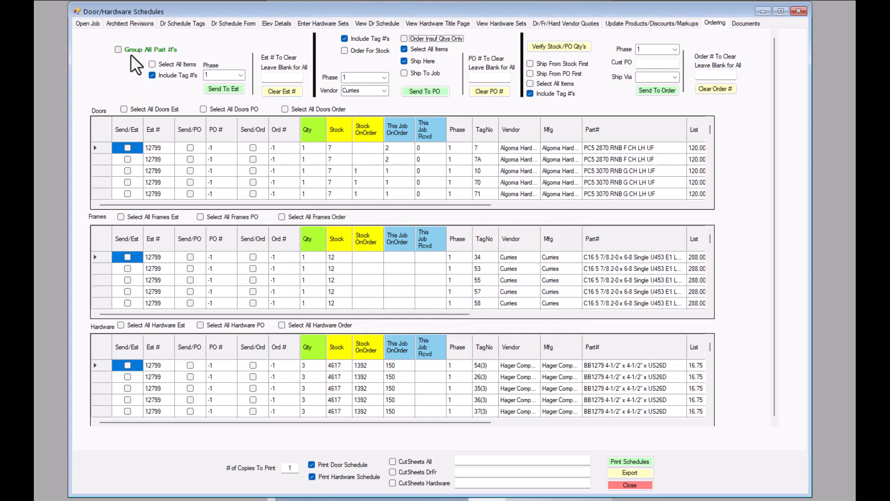
left_click(119, 49)
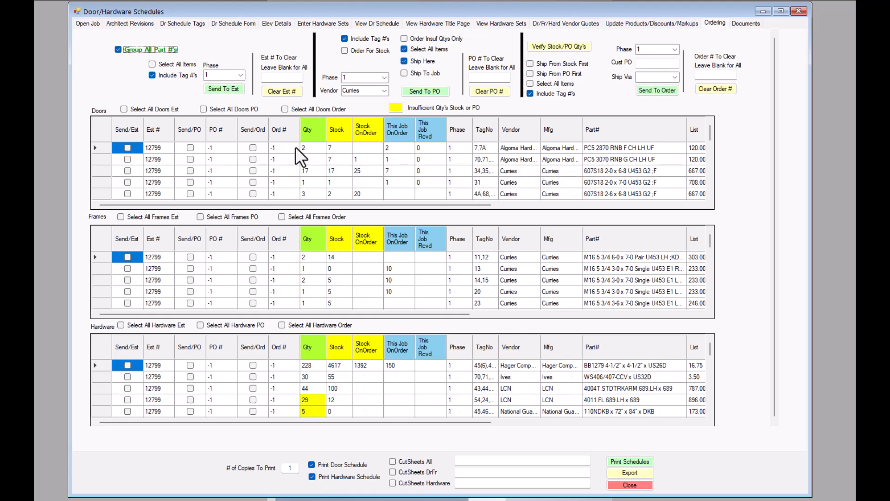
- Inspect the first door row, widen the TagNo column, and re-tick Order Insuf Qtys Only
left_click(308, 147)
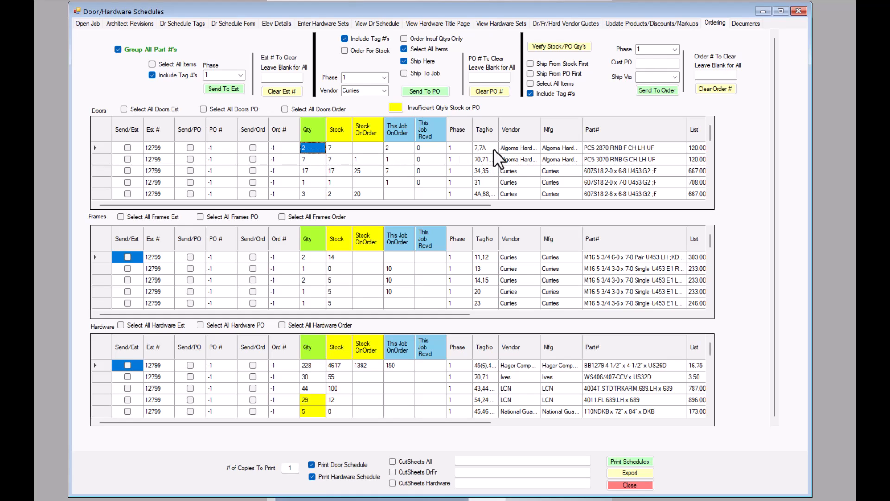
left_click(617, 148)
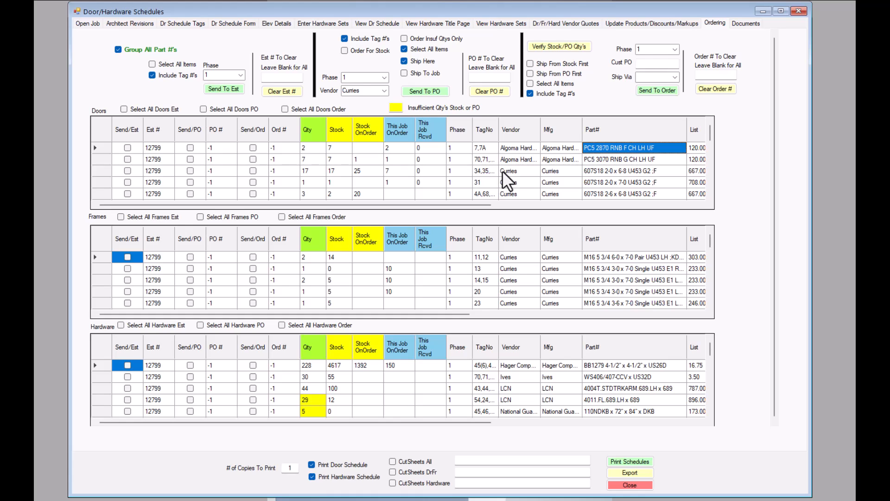
scroll(506, 172, "down", 1)
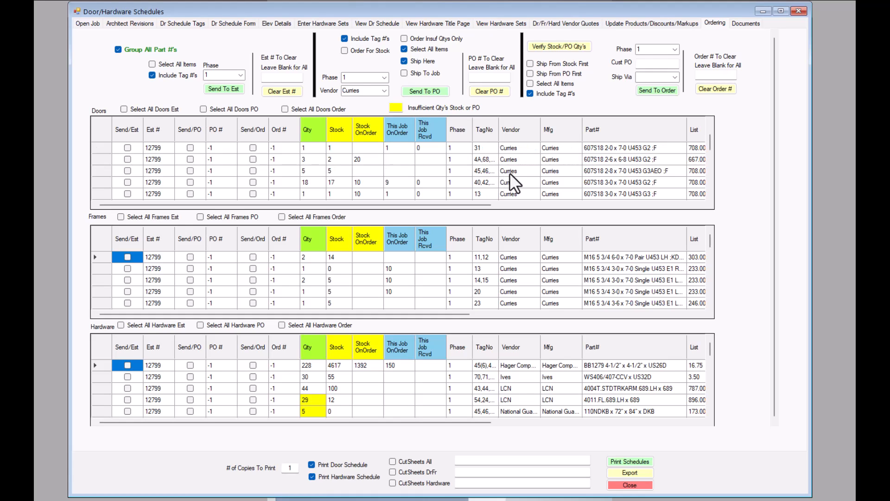
left_click_drag(497, 124, 521, 125)
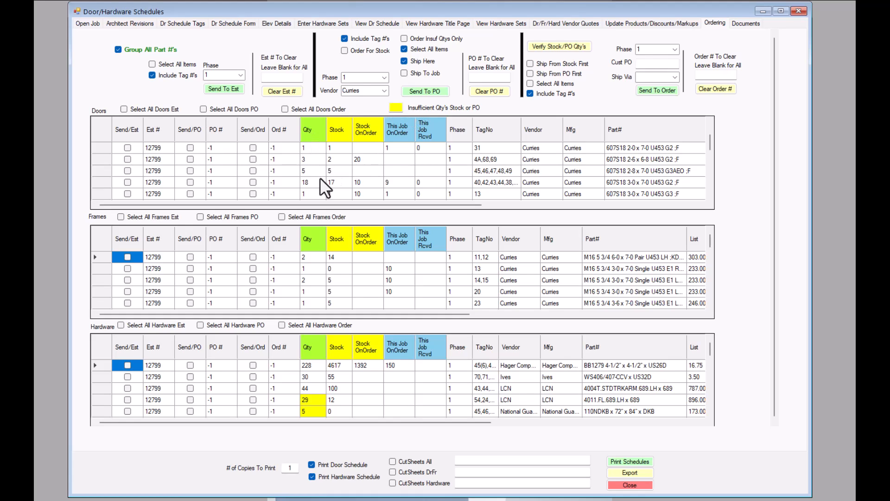
left_click(402, 39)
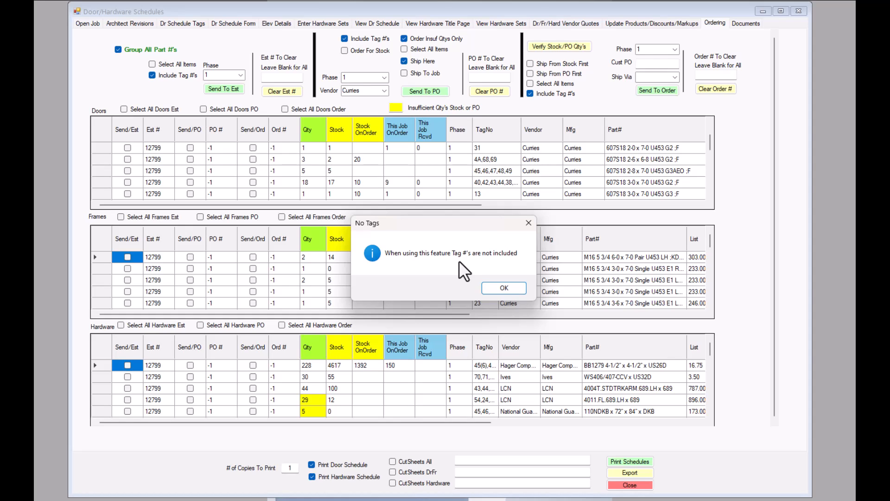
left_click(504, 287)
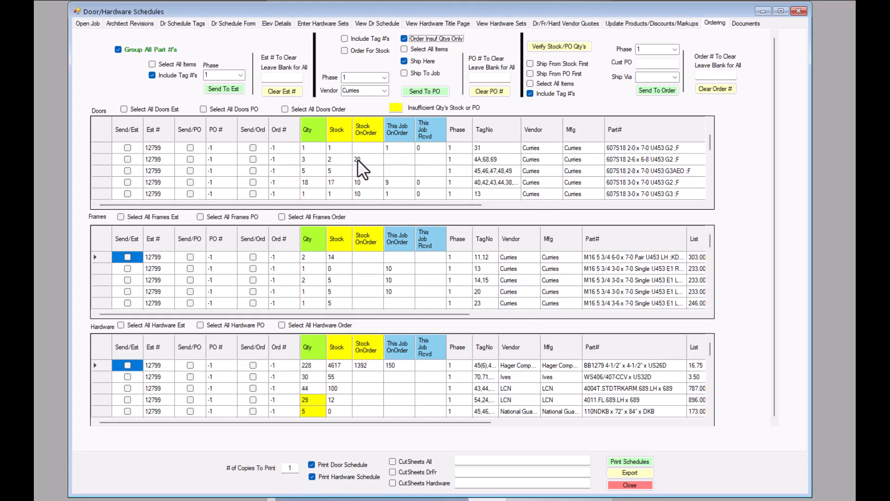
scroll(361, 162, "down", 2)
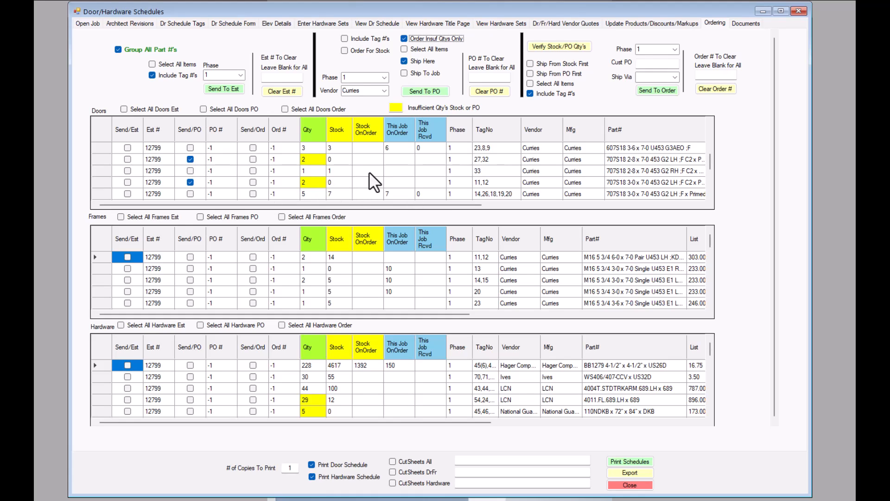
scroll(369, 161, "down", 2)
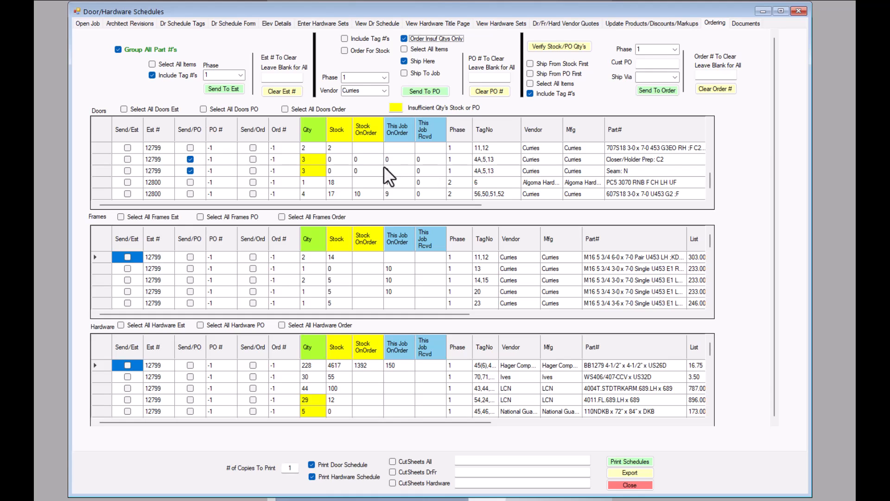
left_click(236, 22)
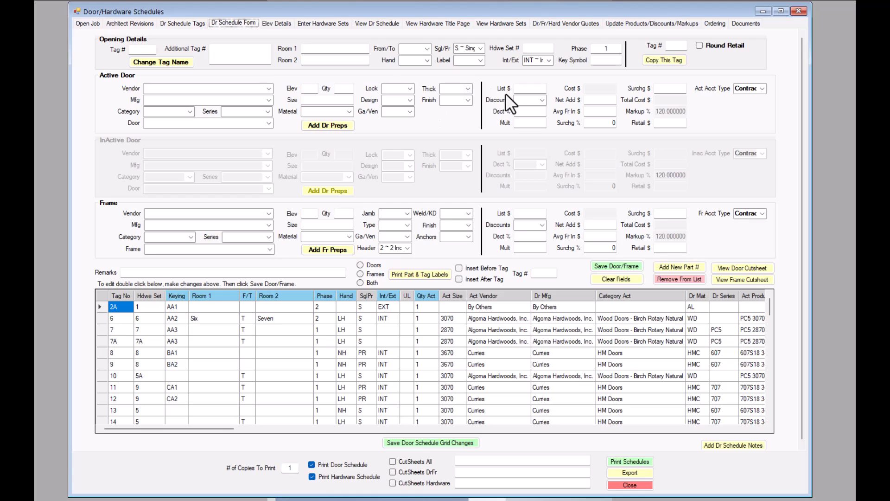
left_click(597, 48)
type("1")
left_click(714, 24)
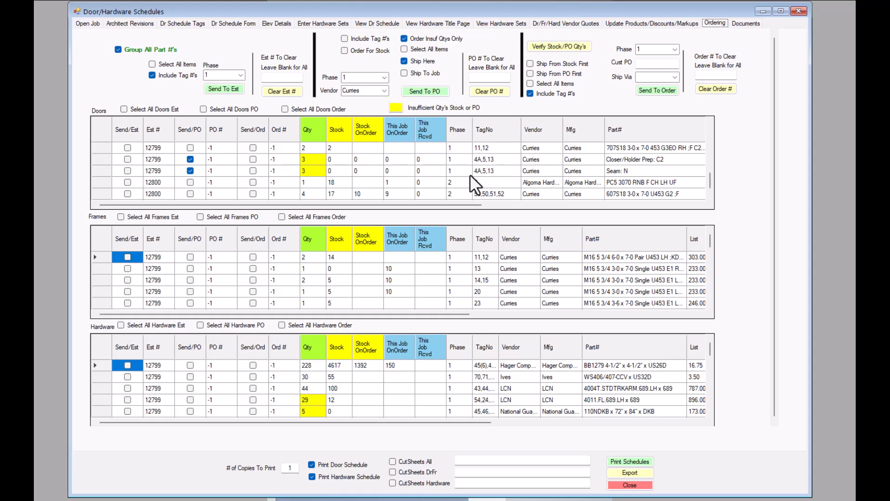
- Untick Send/PO on the Seam: N door row
scroll(472, 171, "up", 3)
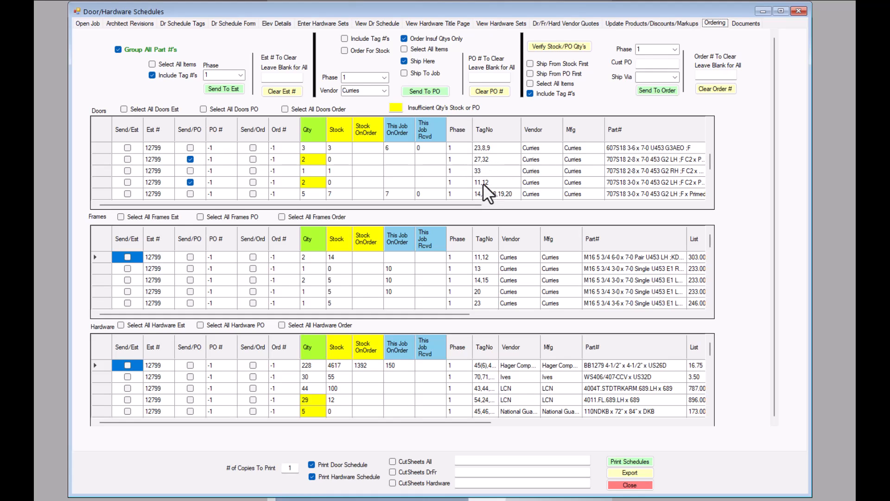
scroll(387, 163, "down", 3)
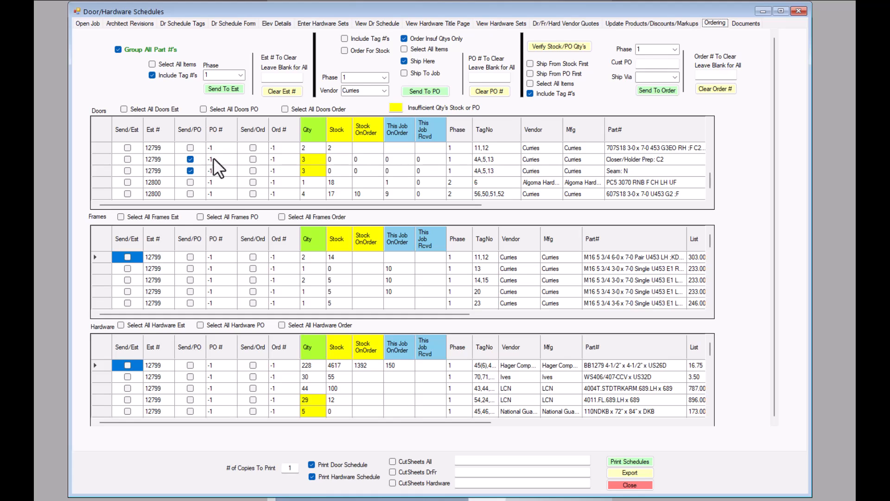
left_click(193, 171)
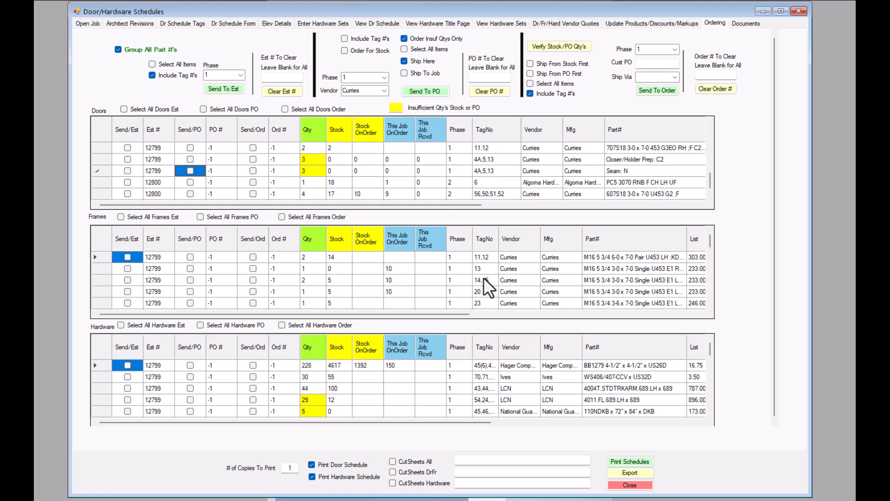
- Resize the Frames TagNo column to reveal the full tag lists
scroll(450, 274, "down", 3)
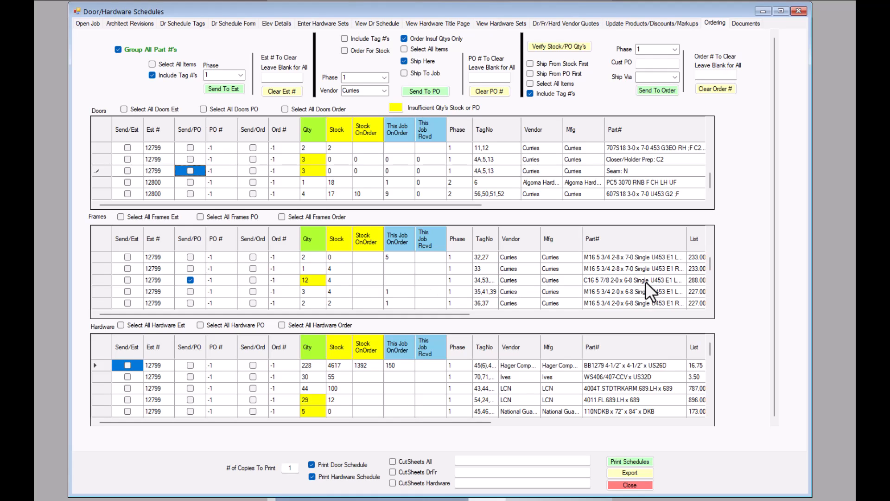
scroll(376, 278, "down", 3)
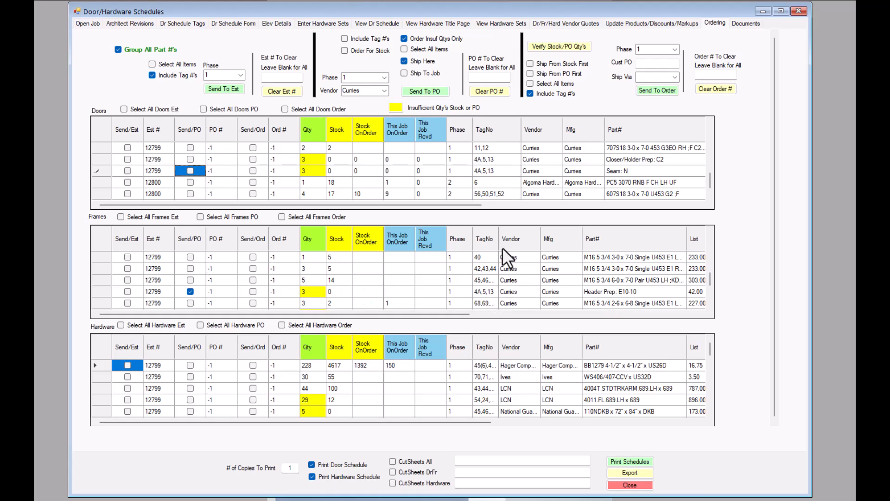
left_click_drag(498, 239, 523, 240)
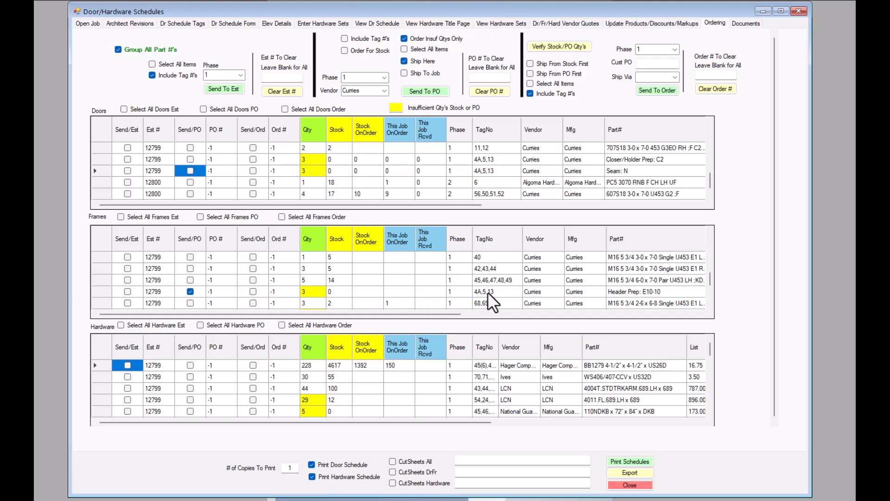
scroll(414, 284, "up", 3)
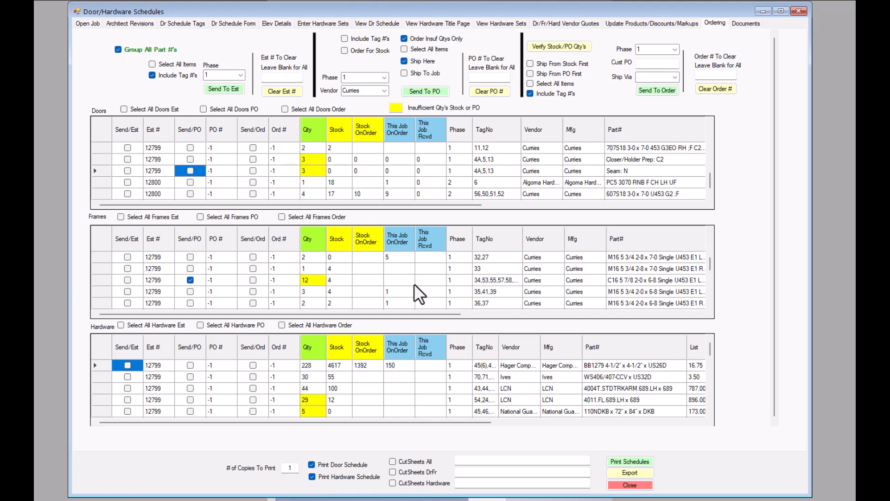
left_click_drag(526, 242, 621, 241)
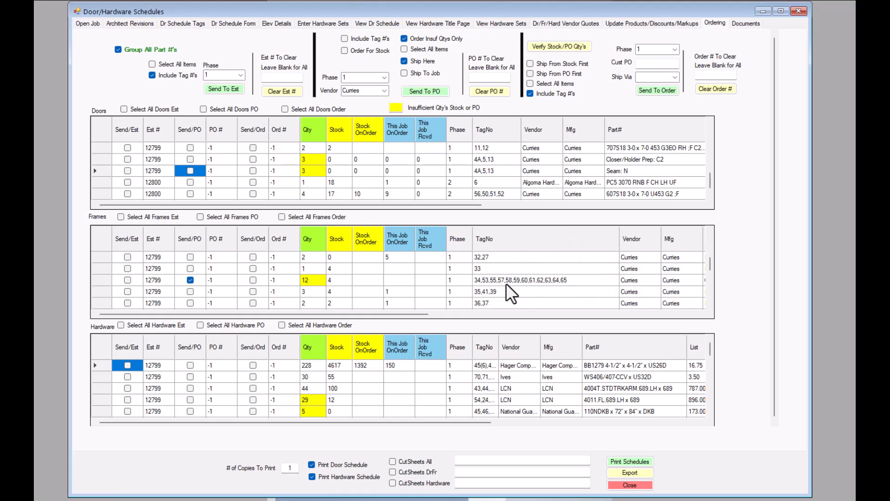
scroll(328, 278, "down", 5)
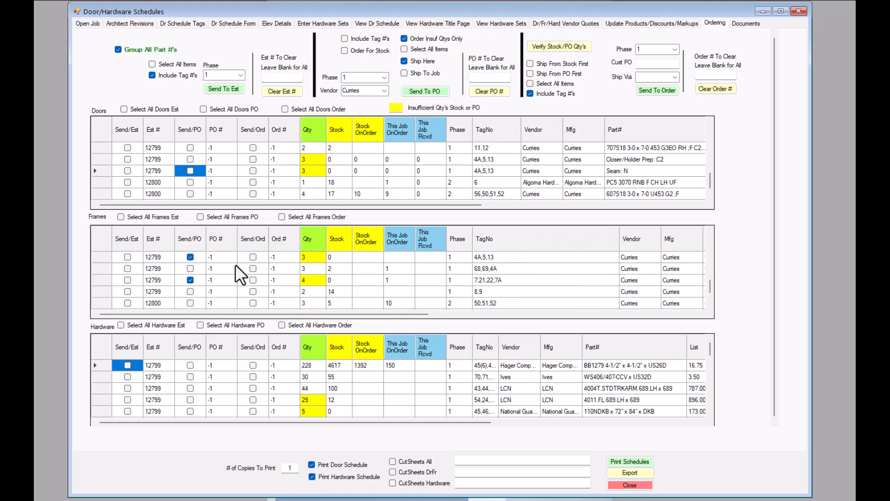
scroll(237, 264, "up", 1)
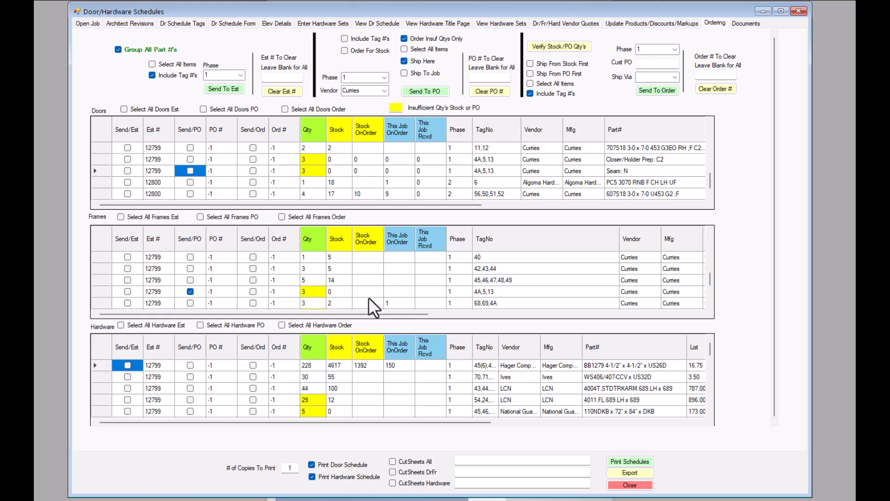
left_click_drag(619, 238, 548, 237)
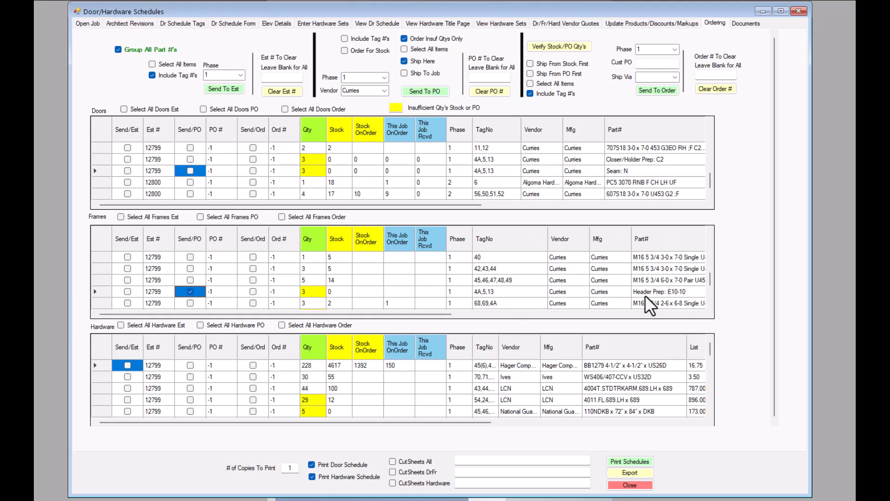
- Untick Send/PO on the Header Prep: E10-10 frame row
left_click(190, 291)
scroll(466, 278, "down", 1)
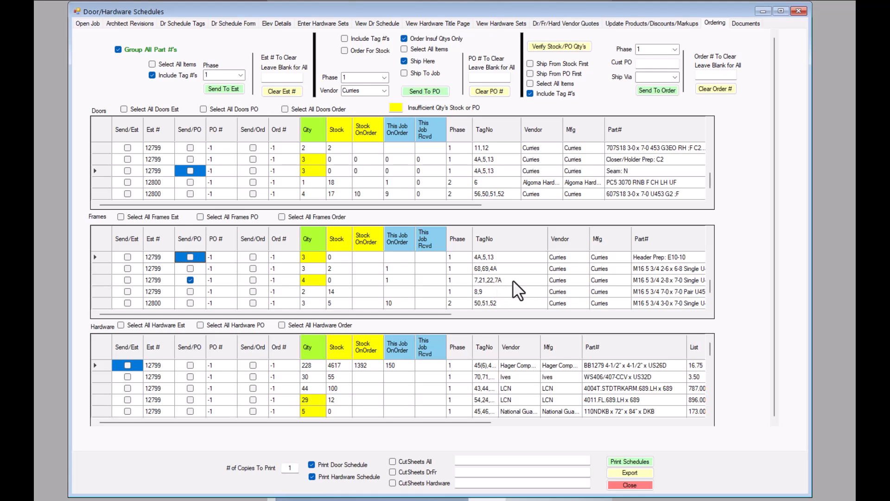
scroll(513, 280, "up", 1)
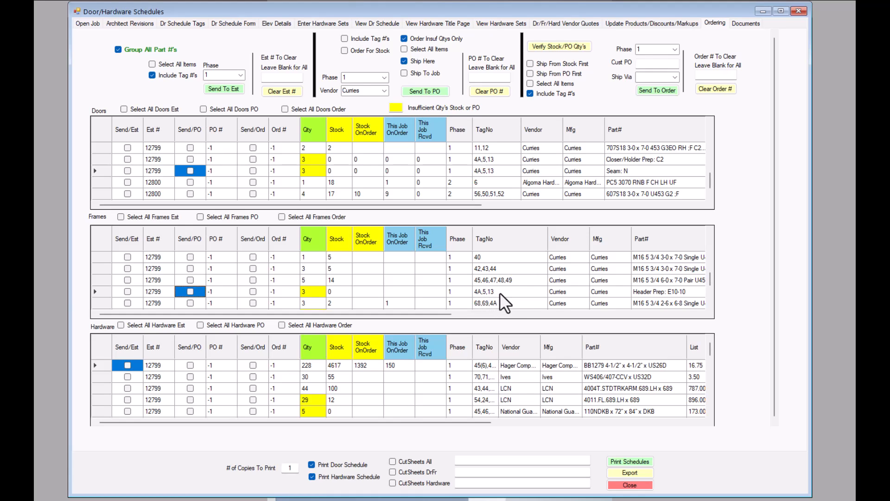
- Send the selected Curries items to a PO, bringing up the Verify PO(s) notice
scroll(526, 285, "up", 1)
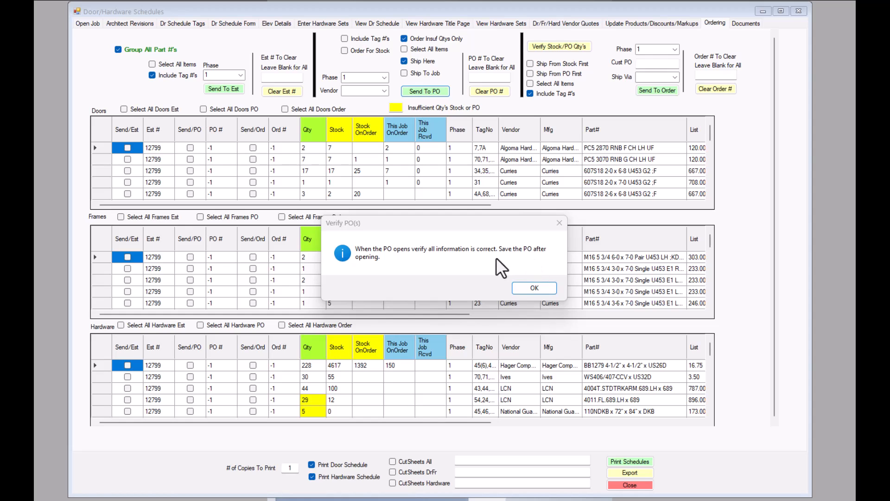
- Open PO 74923, review its ten Curries line items totalling 1935.08, and return to the schedule
left_click(535, 287)
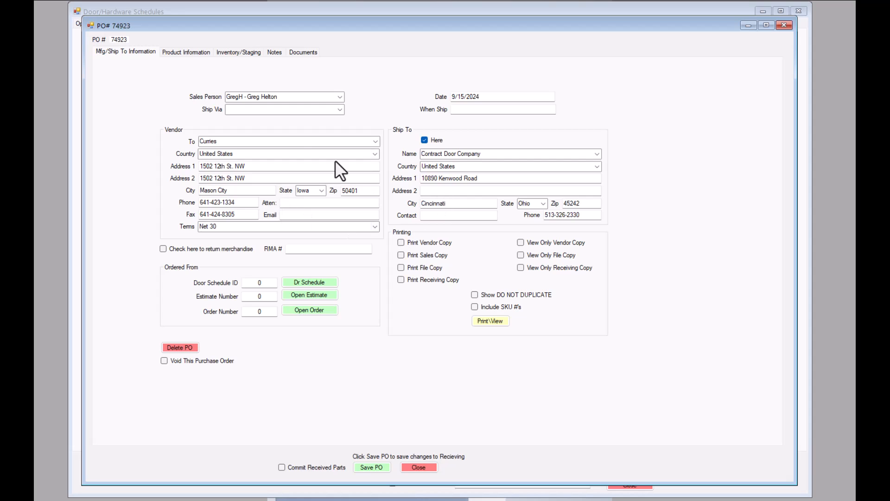
left_click(186, 52)
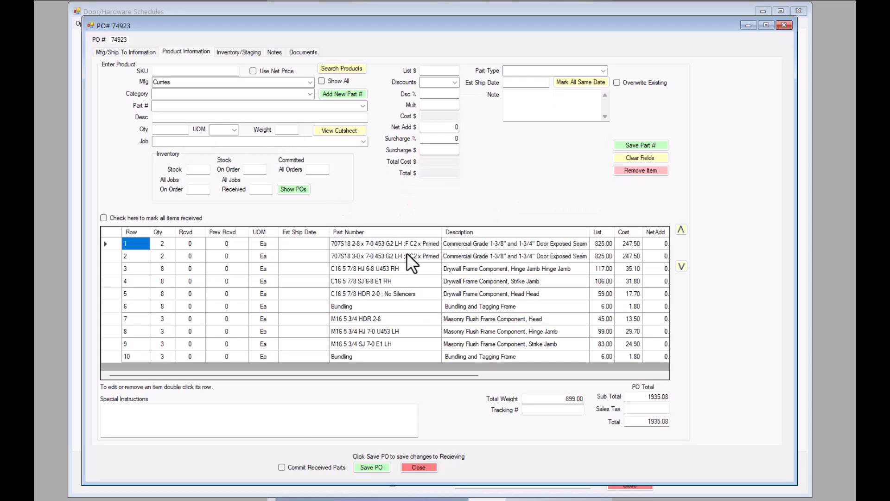
left_click_drag(419, 374, 468, 374)
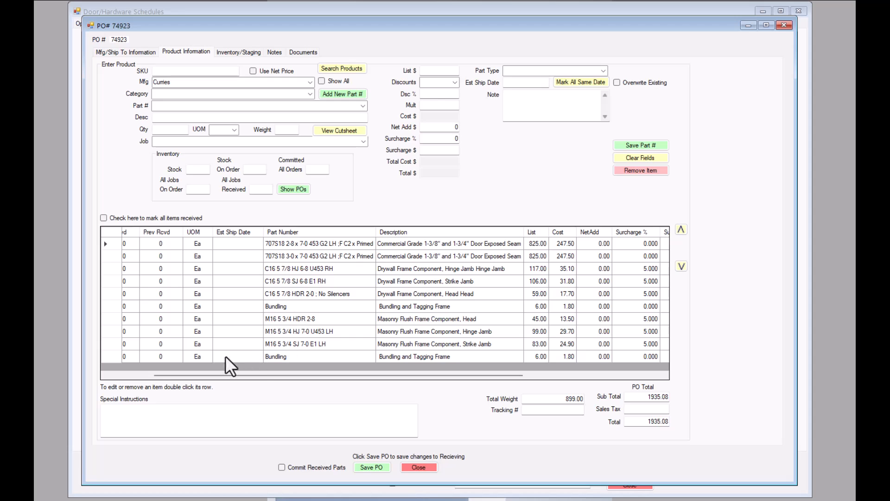
left_click_drag(256, 374, 177, 376)
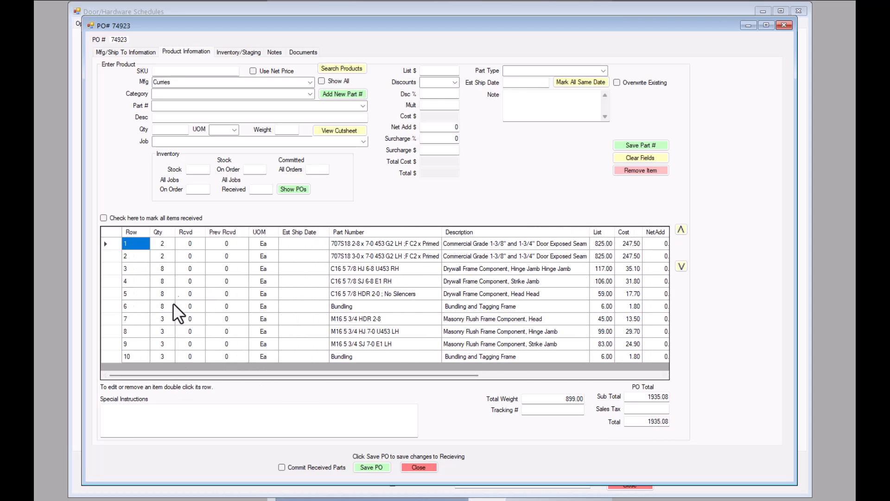
left_click_drag(429, 376, 624, 375)
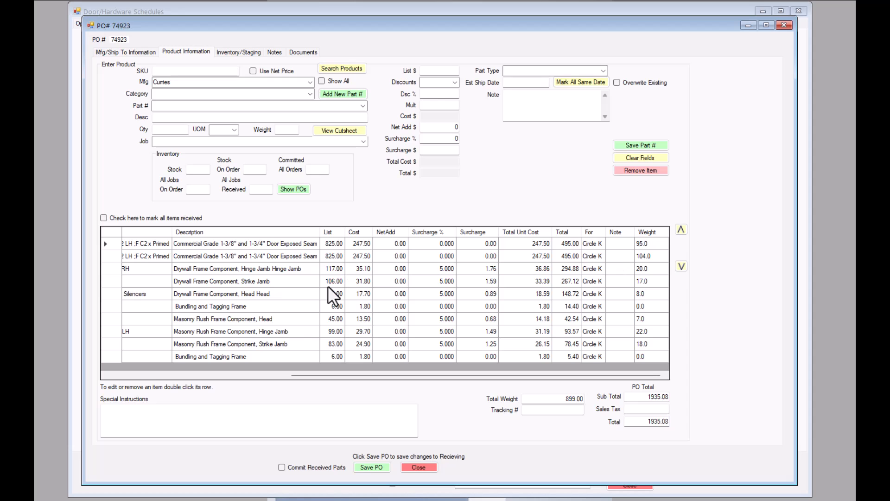
left_click_drag(374, 373, 186, 371)
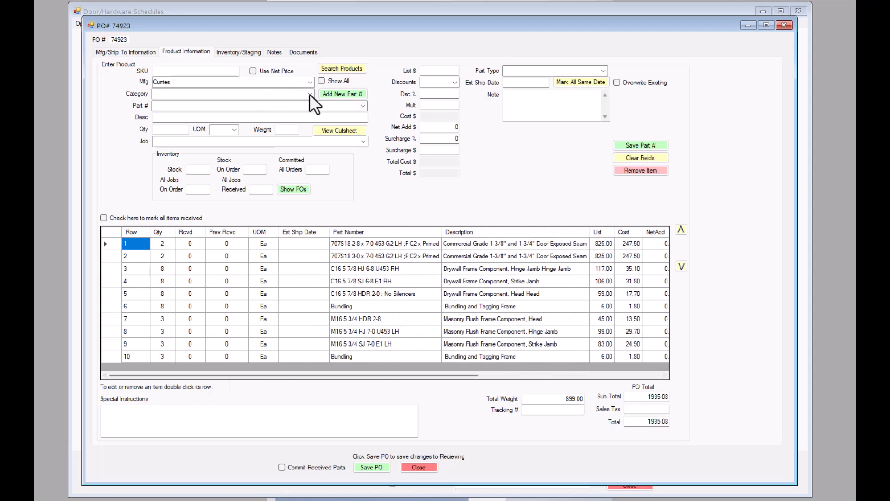
left_click_drag(604, 26, 733, 26)
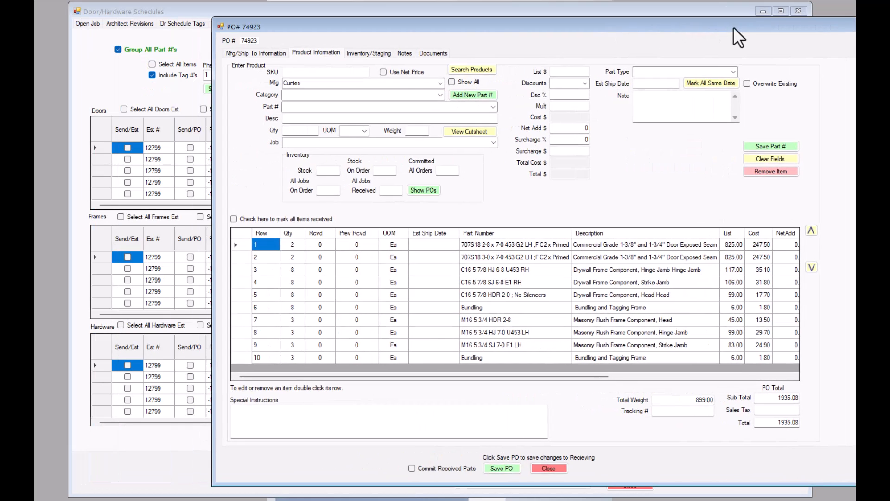
left_click(182, 9)
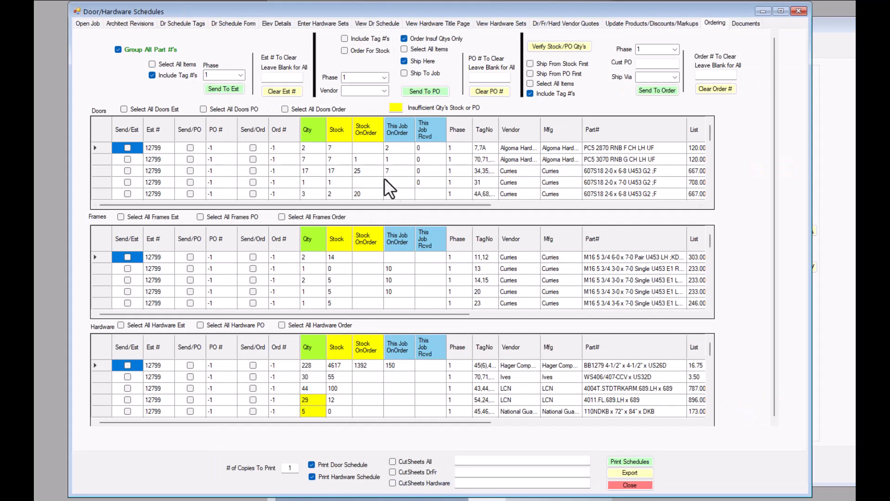
scroll(374, 164, "down", 5)
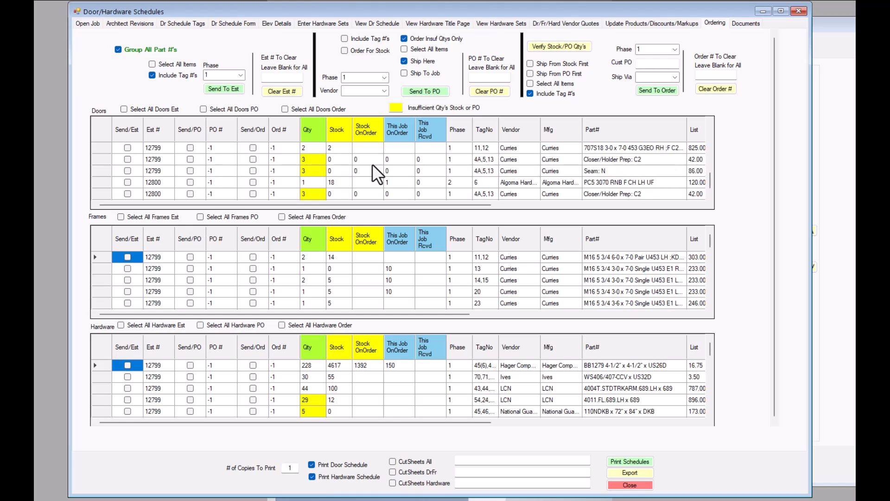
scroll(370, 164, "up", 3)
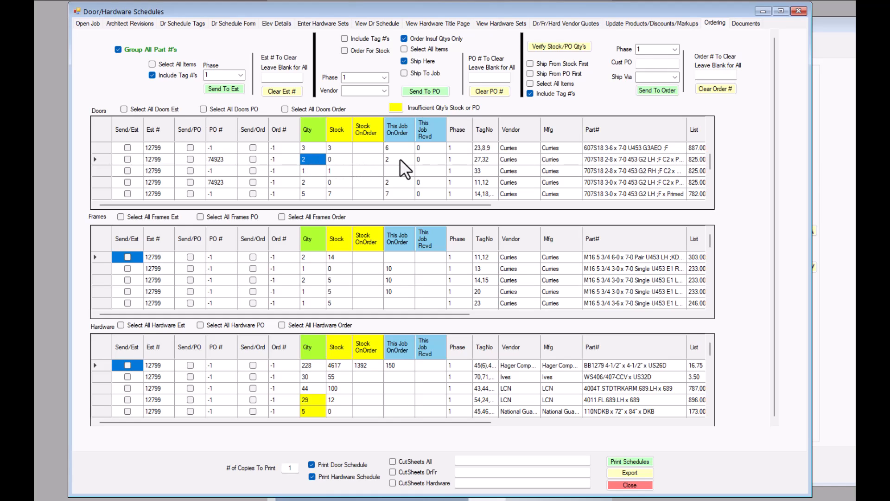
scroll(266, 168, "down", 3)
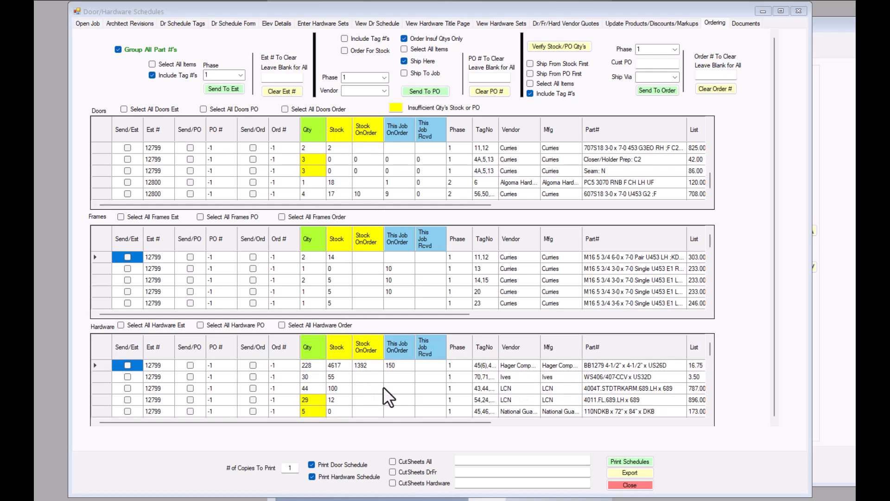
scroll(383, 387, "down", 1)
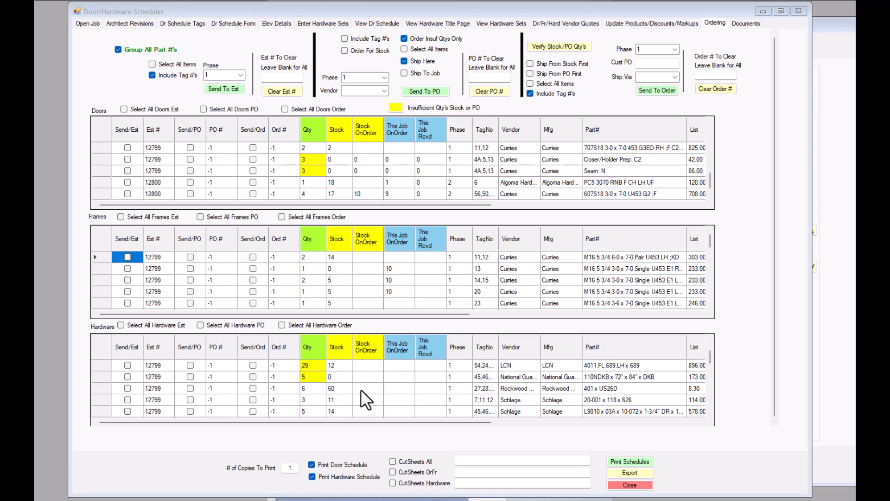
scroll(358, 390, "up", 1)
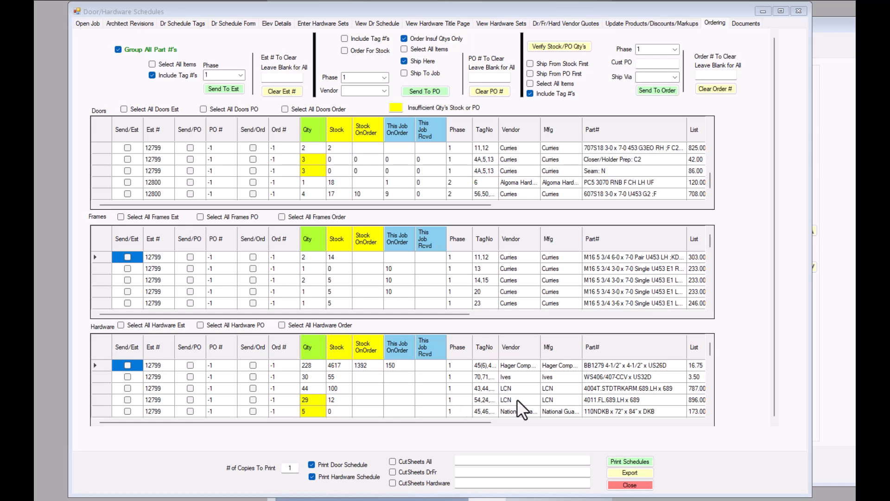
left_click(615, 399)
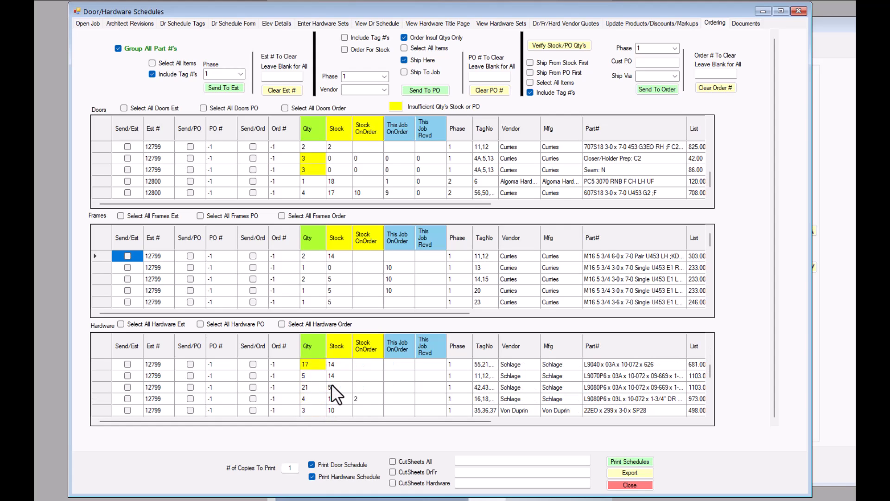
scroll(337, 382, "down", 3)
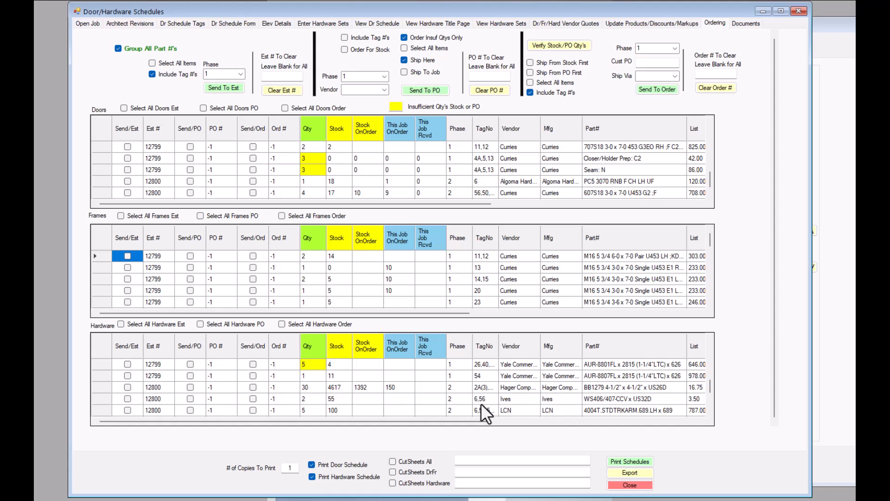
scroll(458, 395, "up", 3)
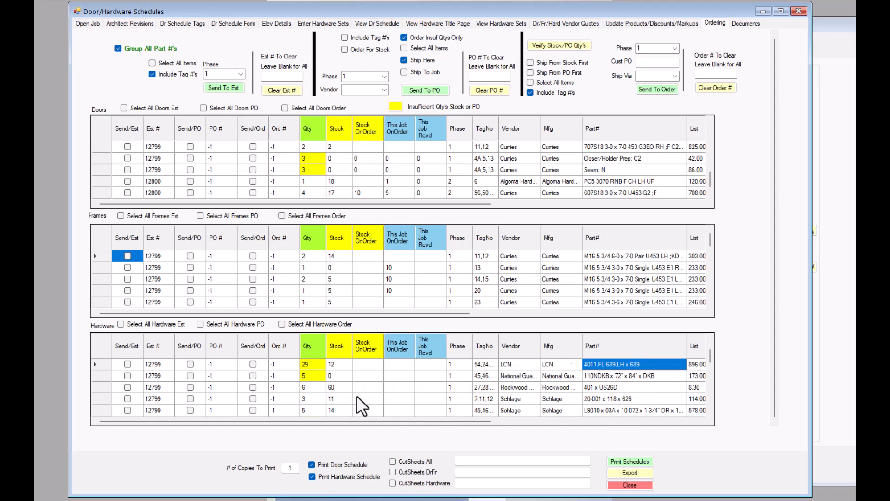
scroll(356, 397, "up", 1)
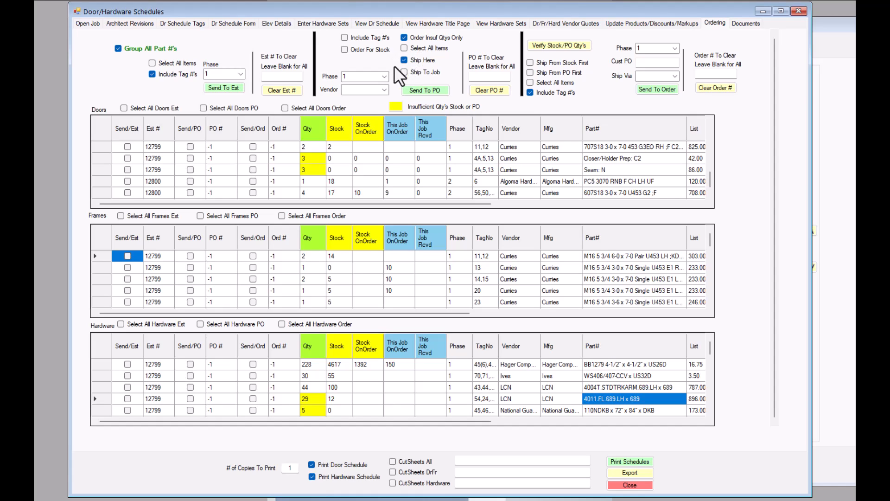
- Switch the vendor to LCN, re-tick Order Insuf Qtys Only, and mark the LCN 4011.FL.689 closer row for PO
left_click(384, 90)
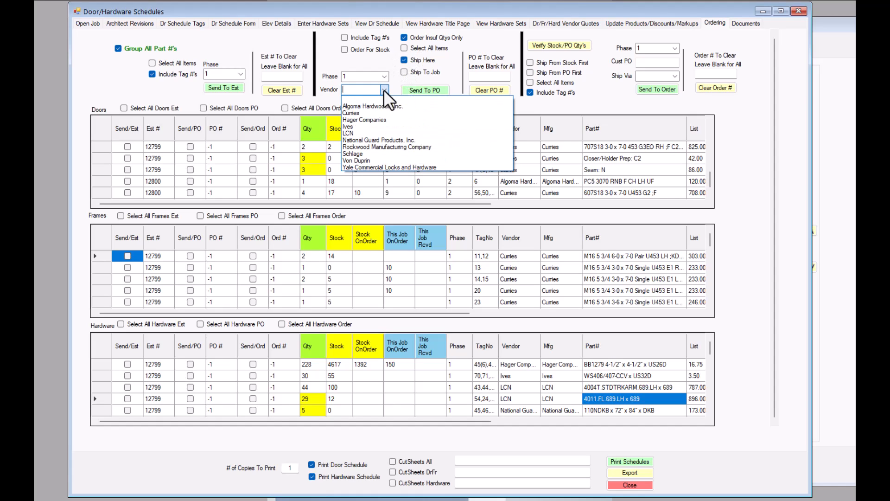
left_click(351, 134)
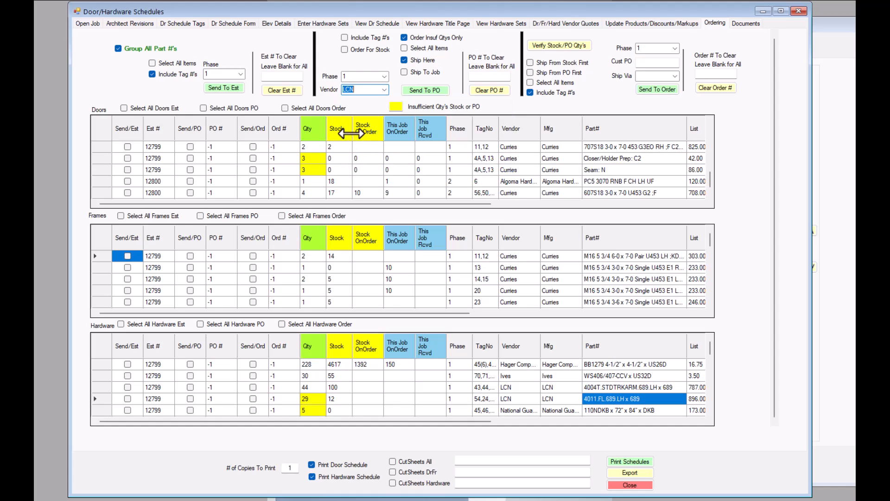
left_click(404, 37)
left_click(405, 38)
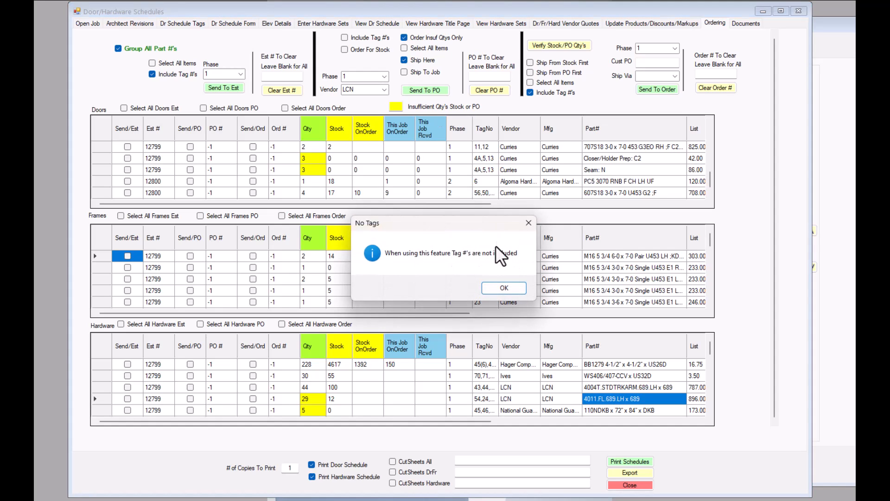
left_click(504, 287)
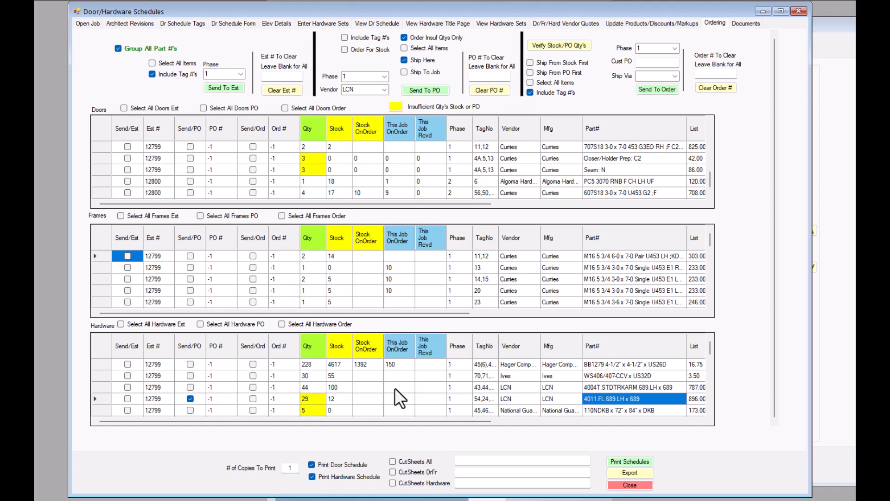
left_click(190, 386)
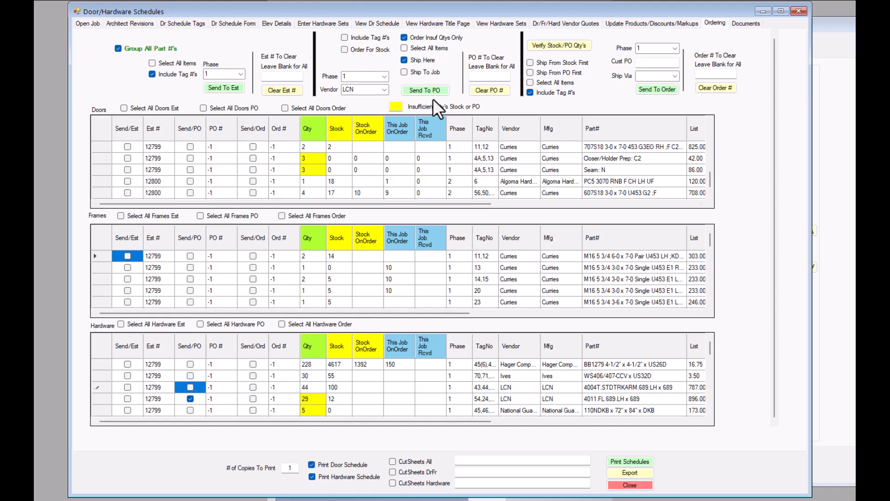
- Send the marked LCN 4011 closer line to a new purchase order, creating PO 74924
left_click(425, 90)
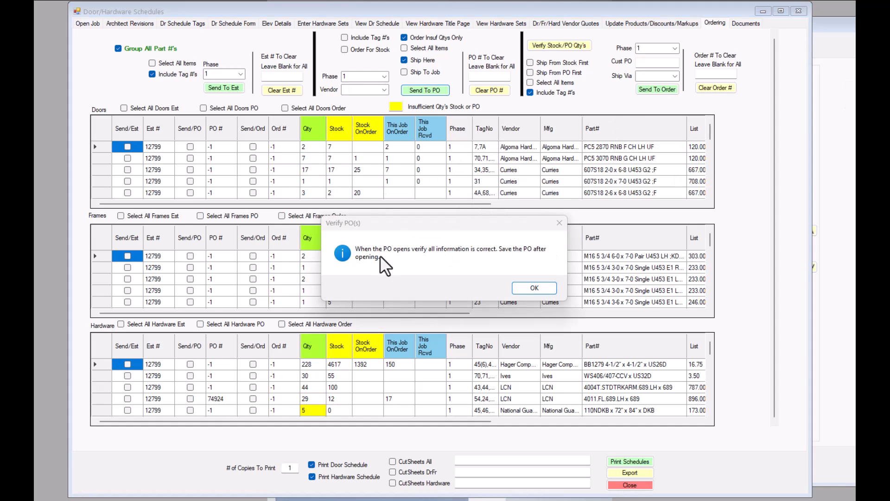
left_click(534, 287)
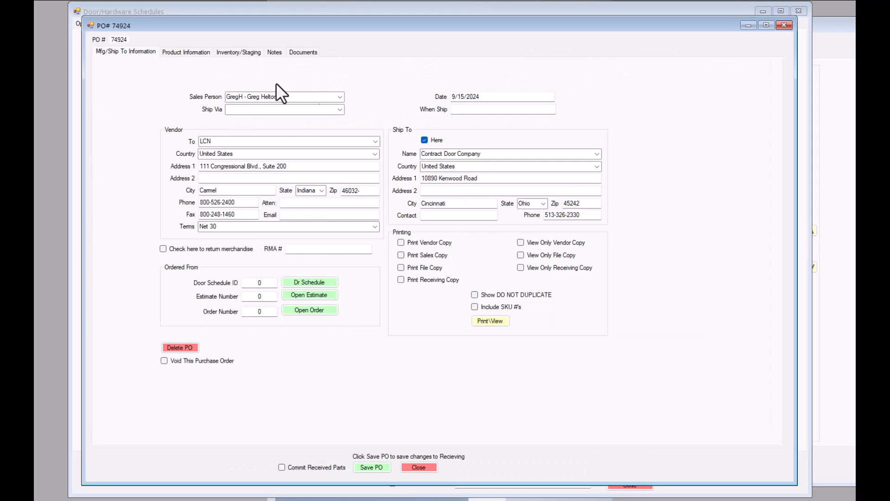
- Load PO 74924's line 1 into the product form: 17 of 4011.FL.689.LH at 492.80, totalling 8377.60
left_click(187, 52)
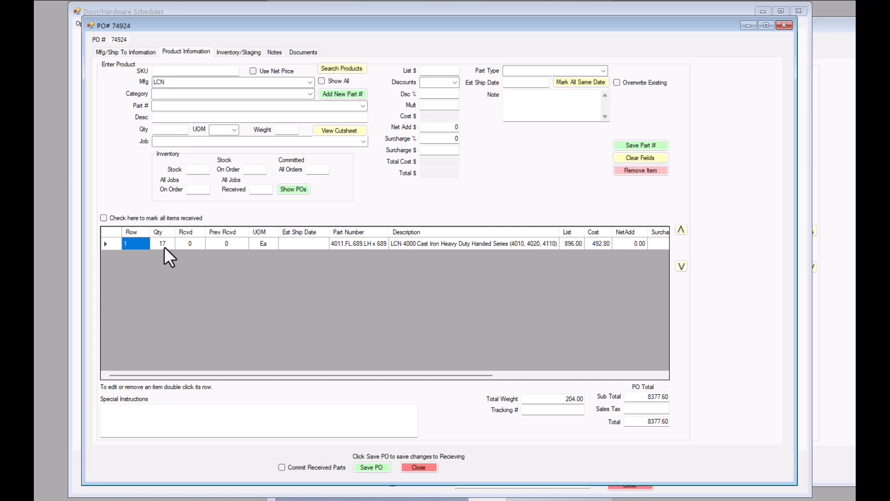
left_click_drag(529, 29, 751, 84)
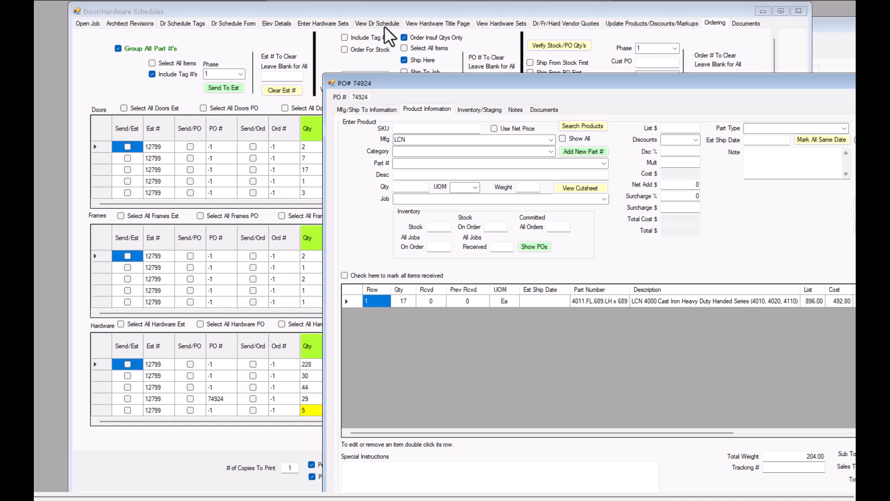
left_click(339, 13)
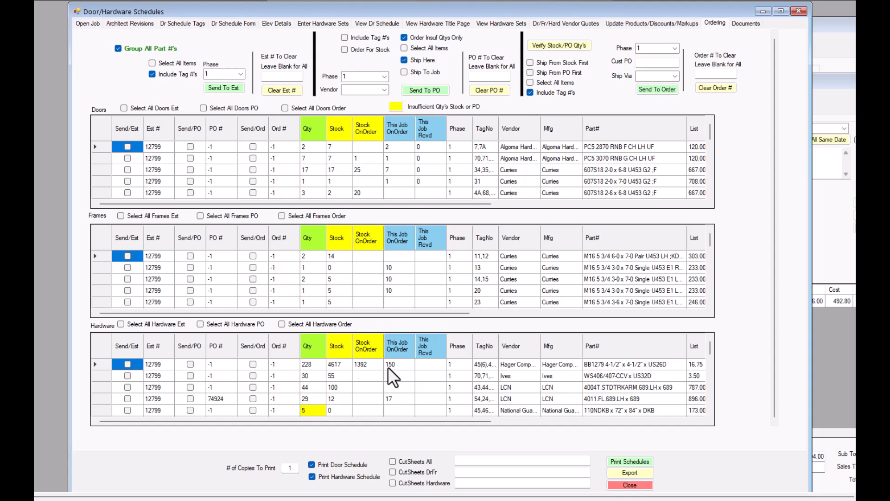
left_click_drag(827, 79, 563, 14)
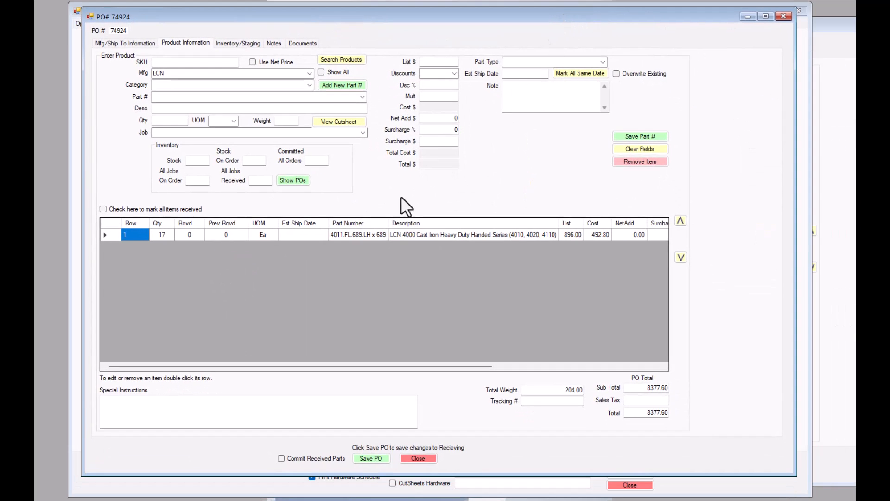
double_click(347, 234)
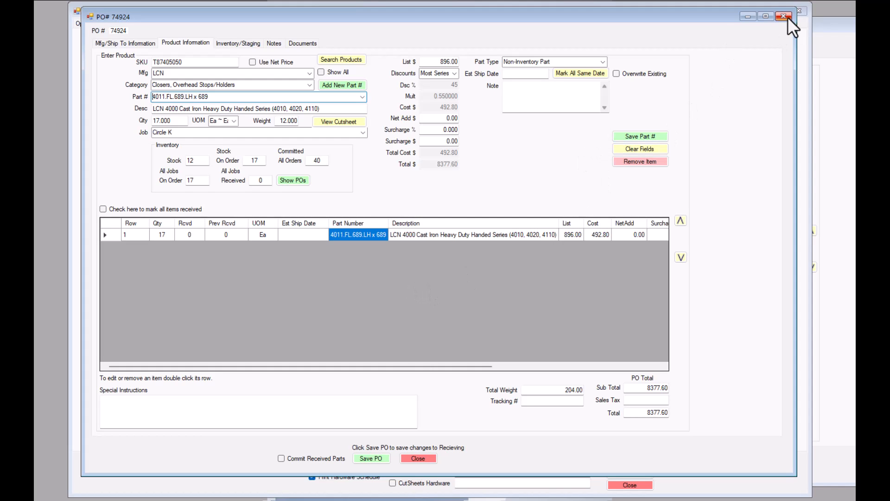
- Minimize PO 74924 and confirm the LCN 4011 Hardware row shows PO 74924 with 17 on order
left_click(747, 17)
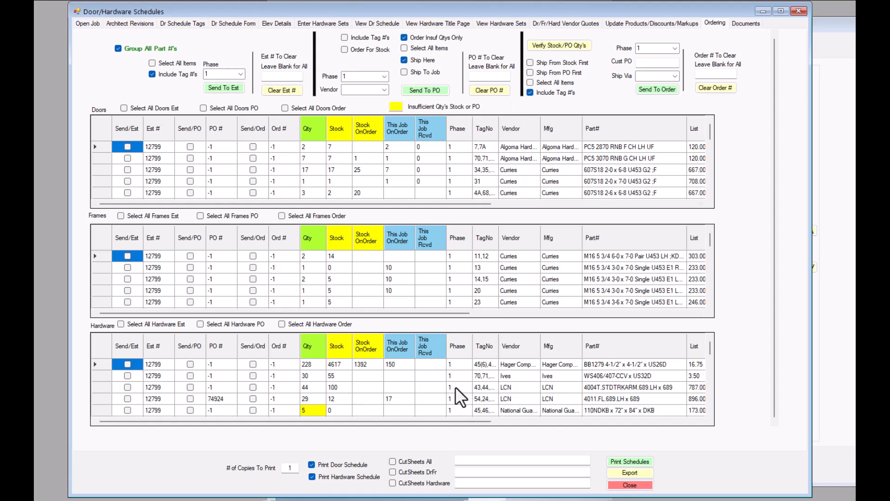
scroll(456, 386, "down", 3)
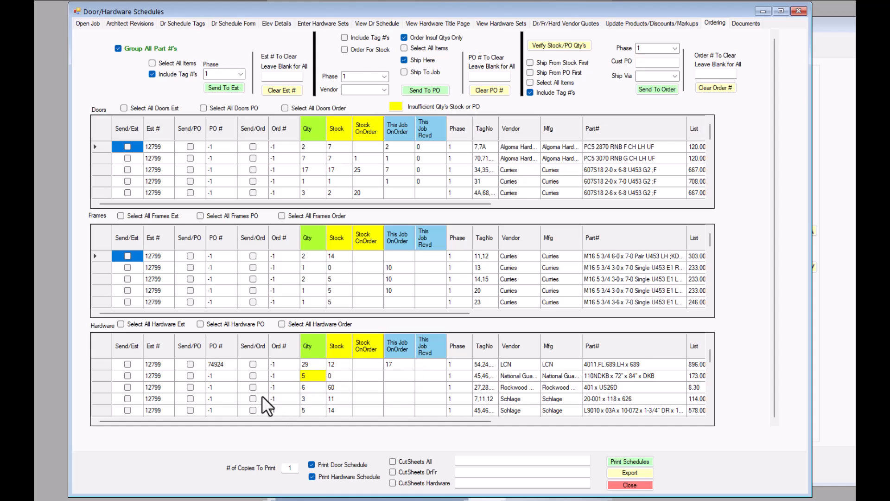
scroll(263, 396, "up", 1)
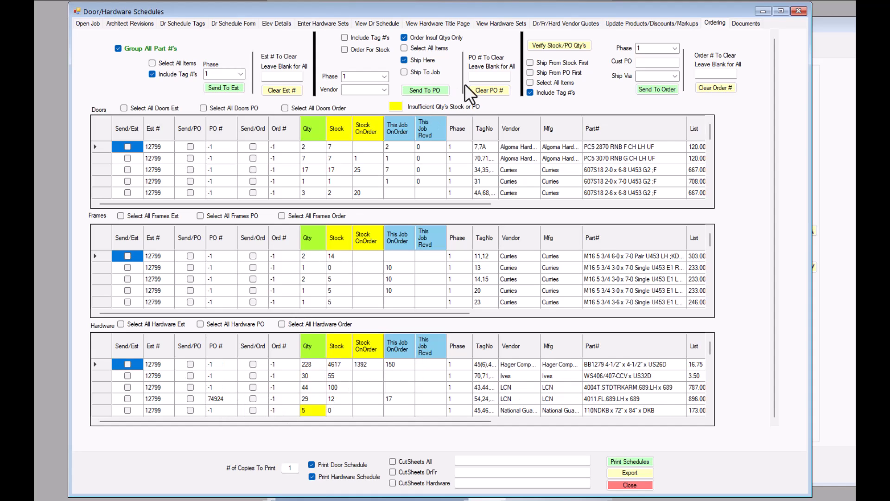
- Select the 74924 PO# cell on the LCN row, then the PO # To Clear field
left_click(222, 397)
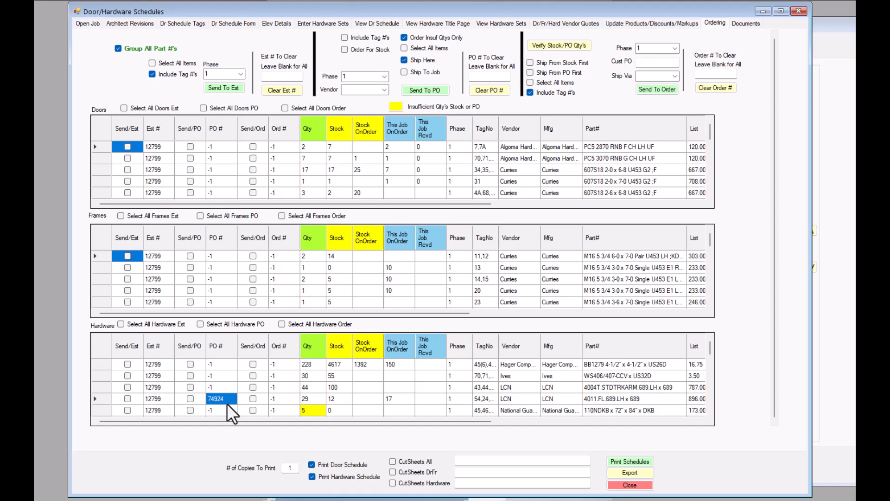
left_click(488, 77)
- Bring PO 74923 into view, review its Curries Mfg/Ship To details, then minimize it
left_click(836, 27)
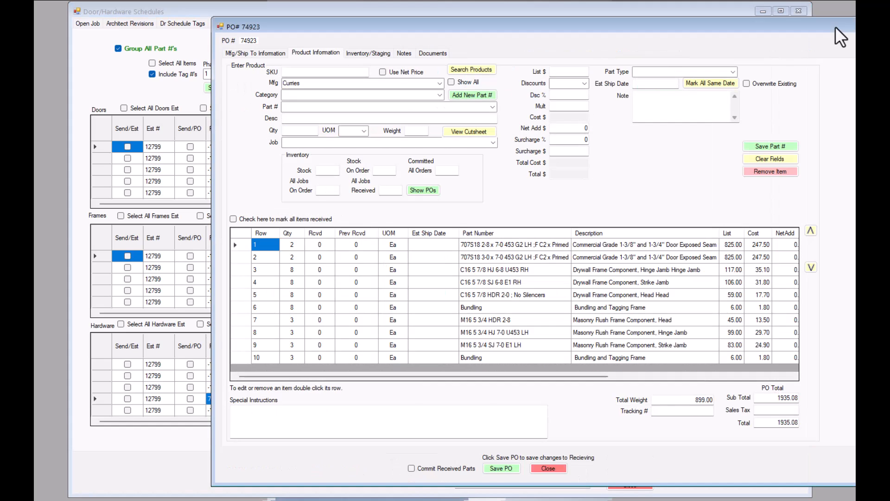
left_click_drag(564, 26, 432, 14)
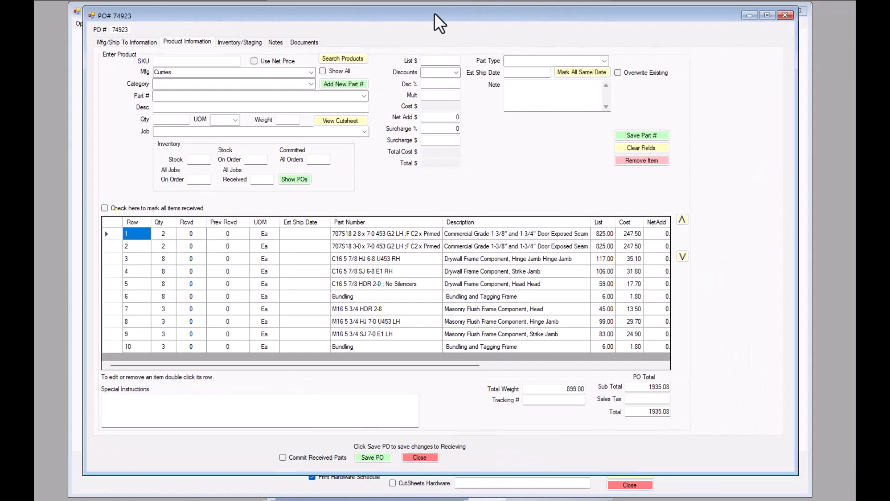
left_click(126, 41)
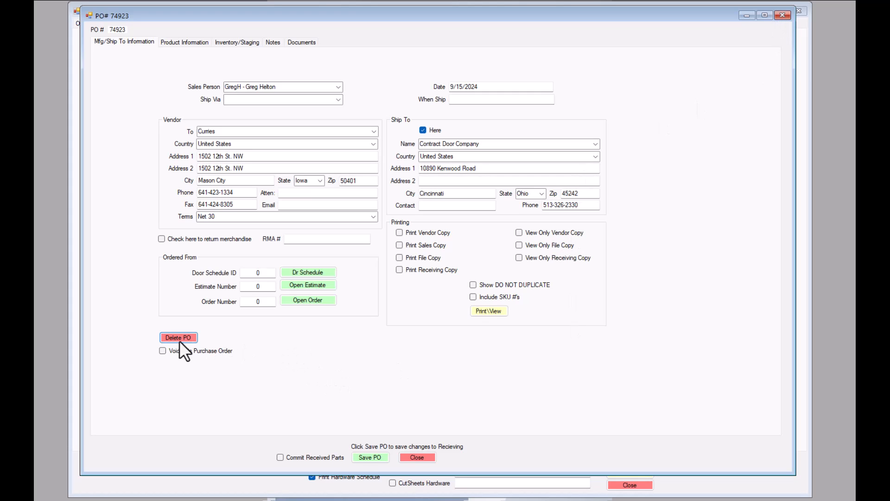
left_click(771, 16)
left_click(744, 15)
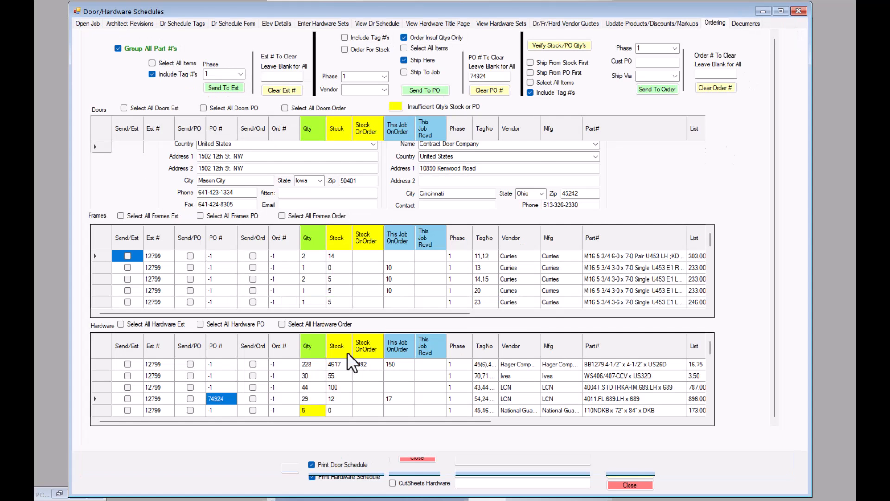